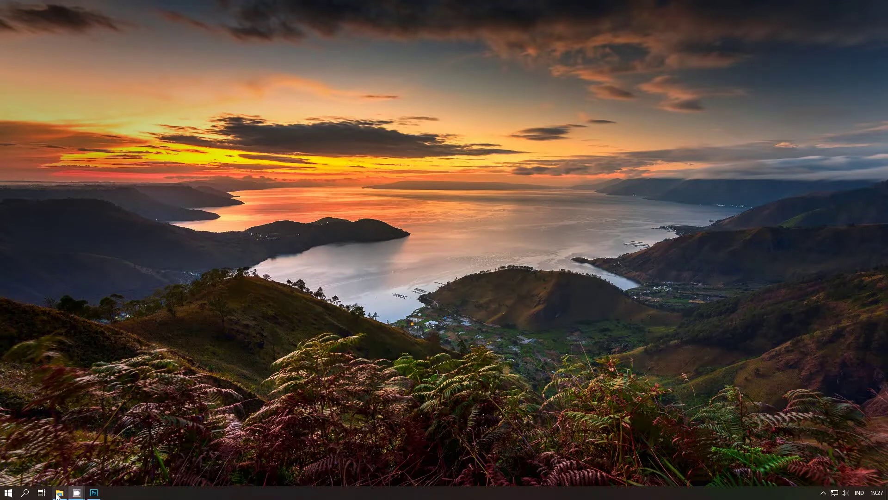
Open the Raw folder in File Explorer and select IMG_4336 from its four photos.
click(59, 495)
drag(194, 264, 432, 191)
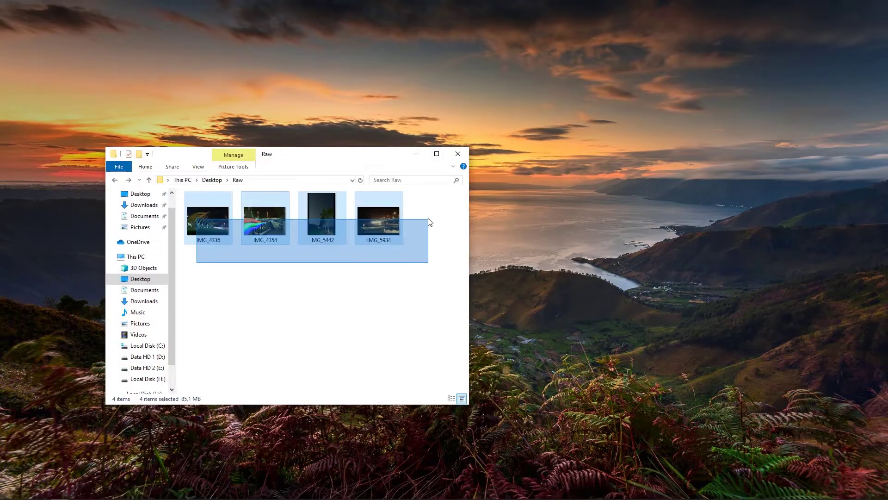
click(383, 301)
drag(200, 272, 406, 244)
click(340, 311)
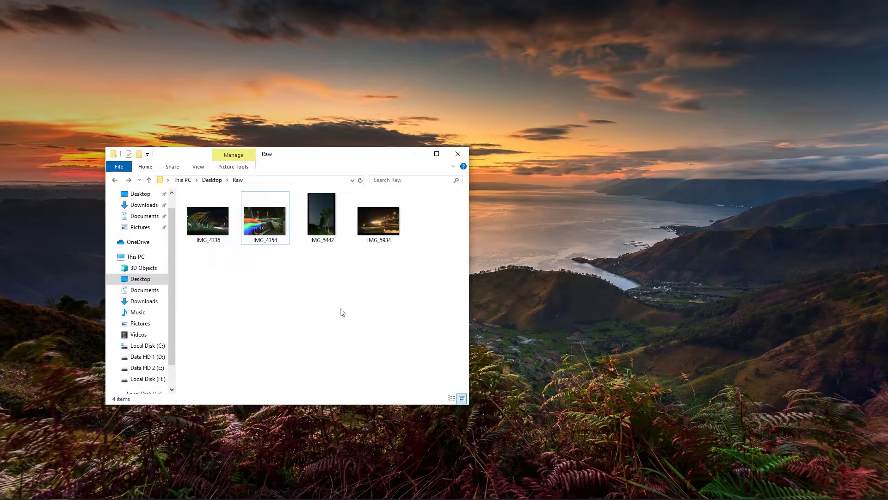
mouse_move(194, 268)
mouse_down()
mouse_move(353, 240)
mouse_move(403, 194)
mouse_up()
click(391, 286)
click(191, 224)
double_click(191, 224)
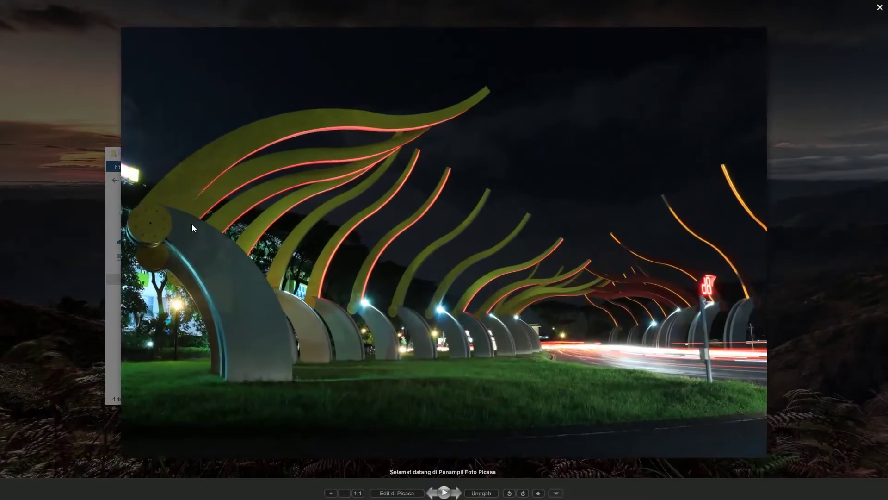
key(Right)
key(Right)
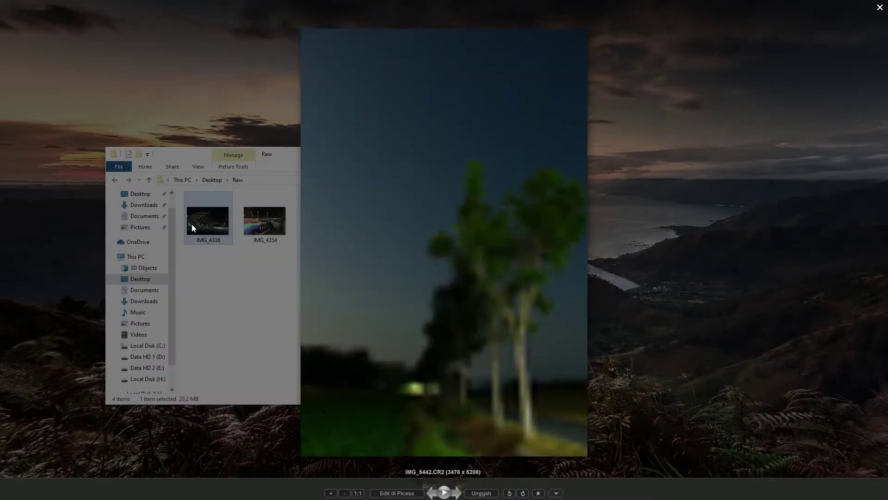
key(Right)
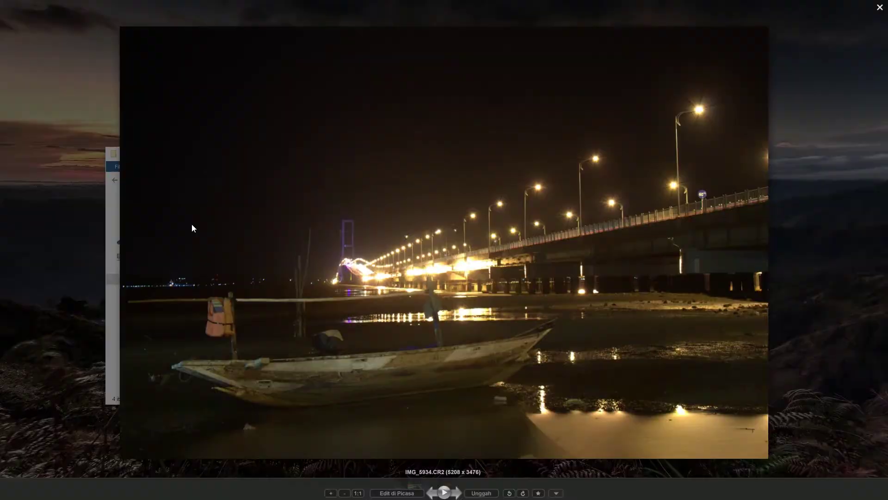
key(Escape)
drag(325, 111, 325, 123)
double_click(209, 209)
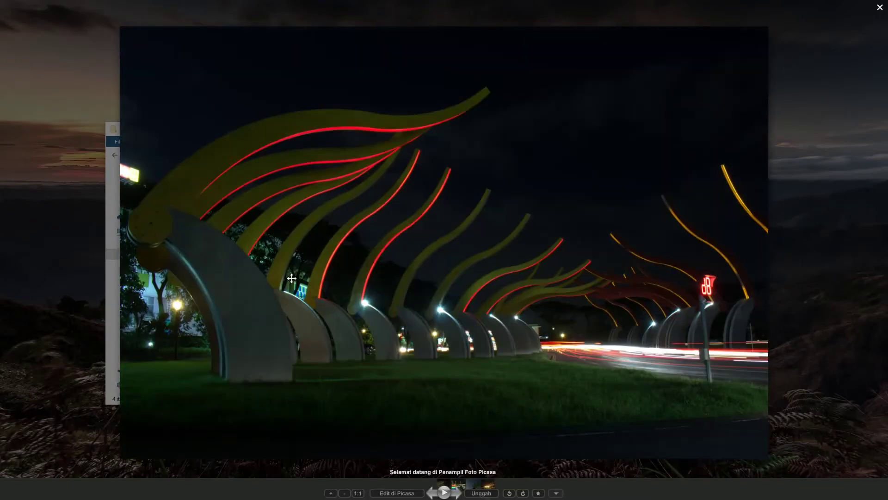
key(Escape)
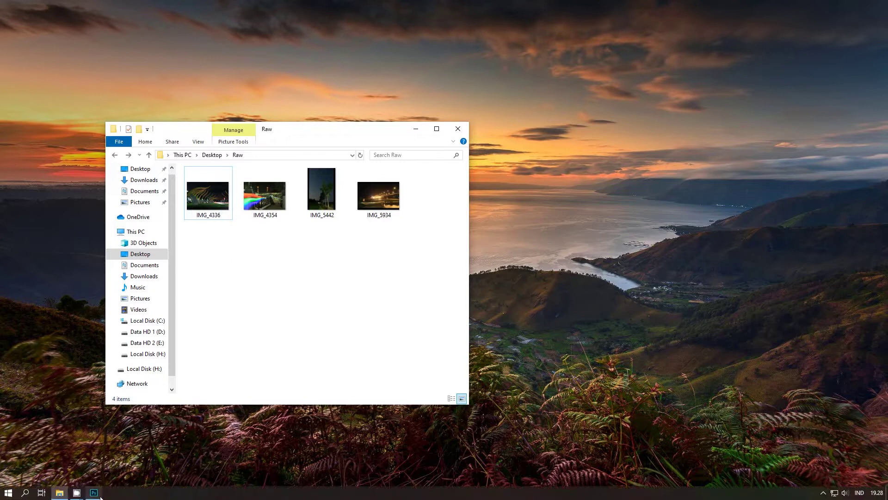
Drag IMG_4336 from the Raw folder into Photoshop to open it in Camera Raw.
click(94, 495)
click(77, 495)
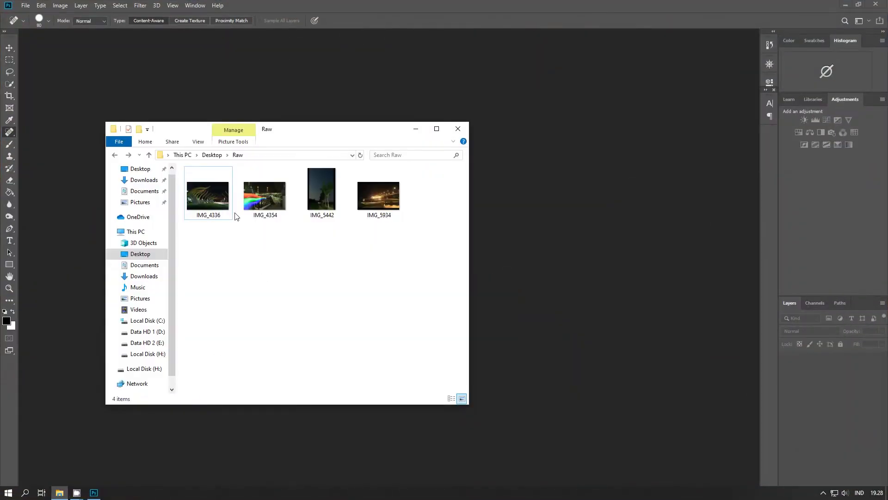
mouse_move(213, 191)
mouse_down()
mouse_move(405, 225)
mouse_move(532, 217)
mouse_up()
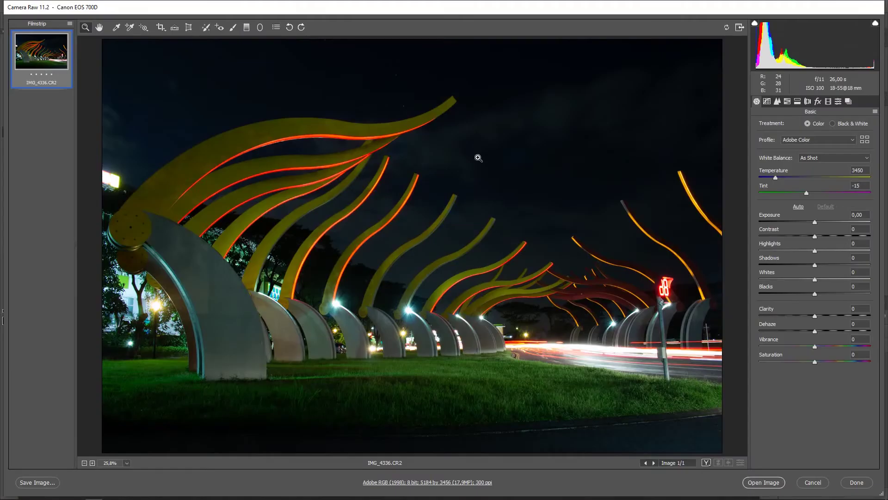
Enable Remove Chromatic Aberration and lens Profile Corrections in Lens Corrections.
click(808, 101)
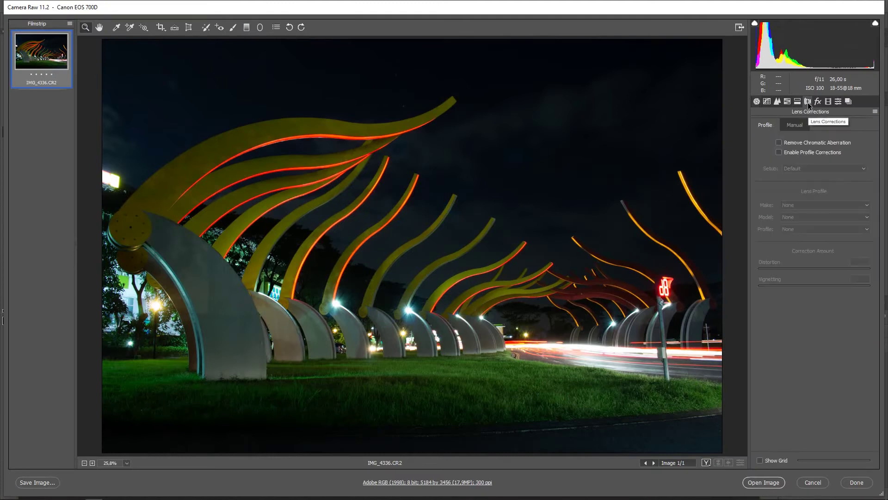
click(779, 142)
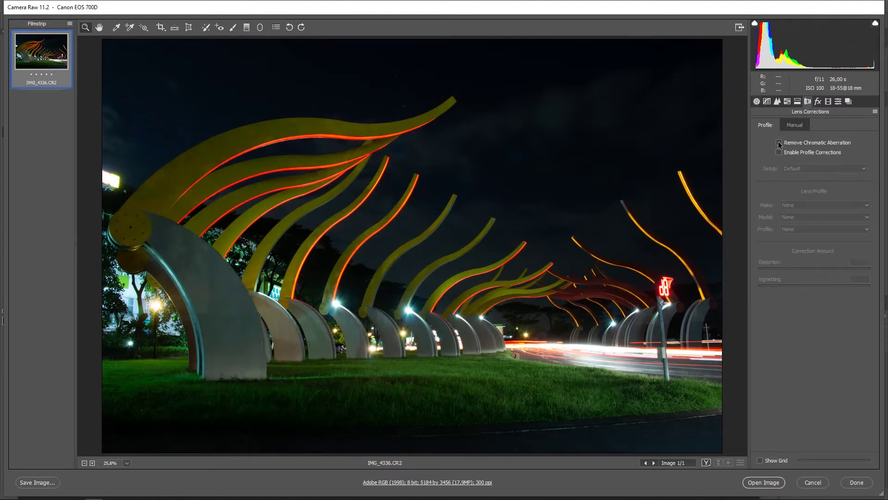
click(779, 151)
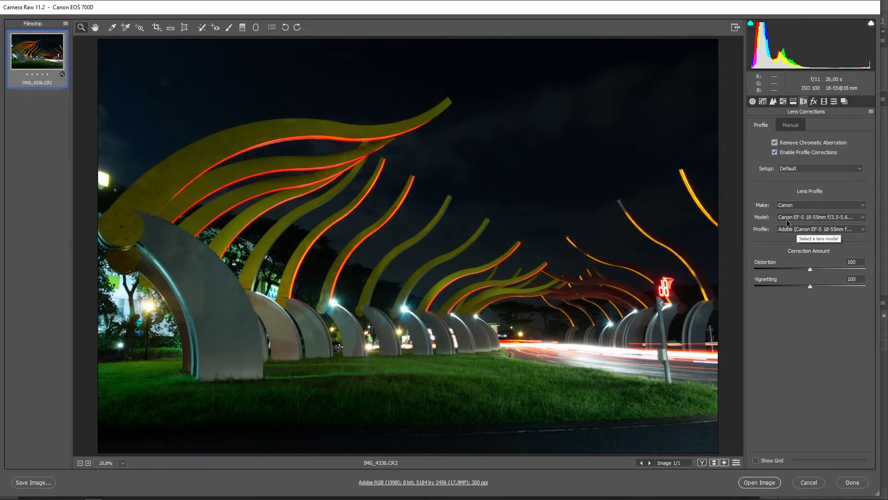
Try adding luminance noise reduction, then reset it to 0.
click(772, 100)
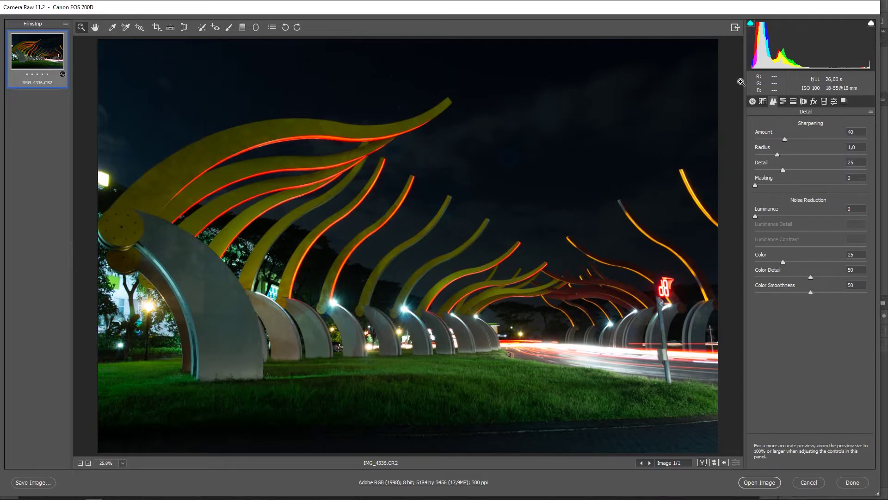
drag(754, 216, 767, 216)
double_click(761, 215)
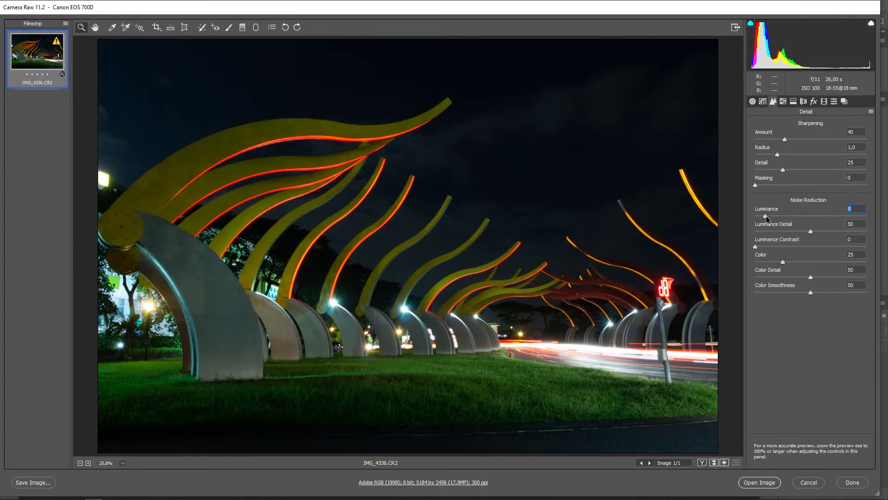
click(753, 100)
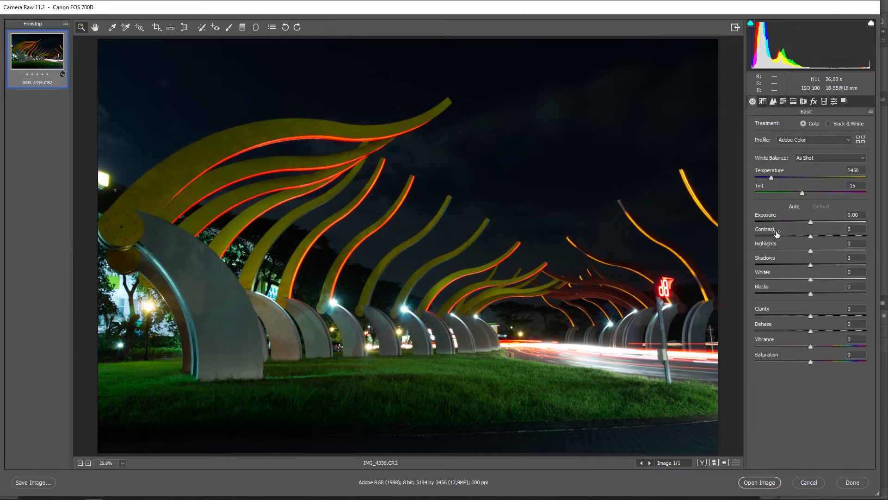
Apply Auto tone, raise exposure to +2,15 and cool the temperature.
click(794, 206)
drag(808, 221, 835, 223)
mouse_move(771, 178)
mouse_down()
mouse_move(780, 174)
mouse_move(773, 177)
mouse_up()
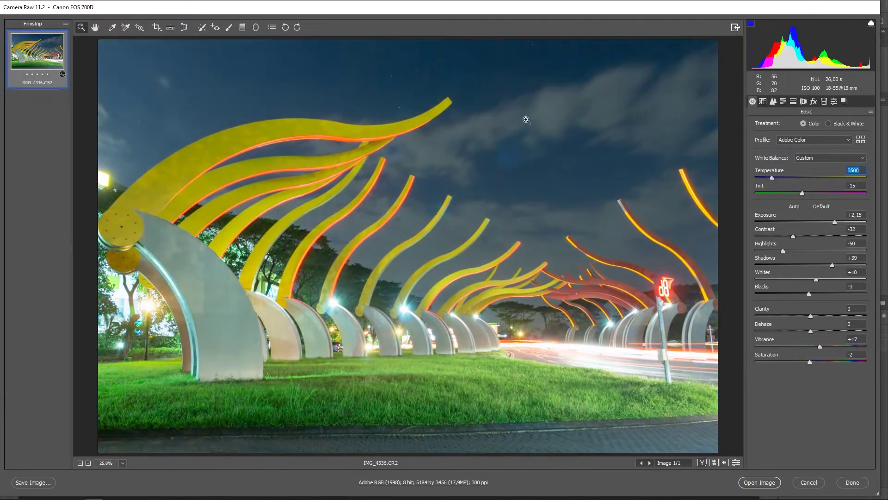
Sample white balance from the sky for a 4250 temperature, then set tint to -3.
click(113, 29)
click(105, 111)
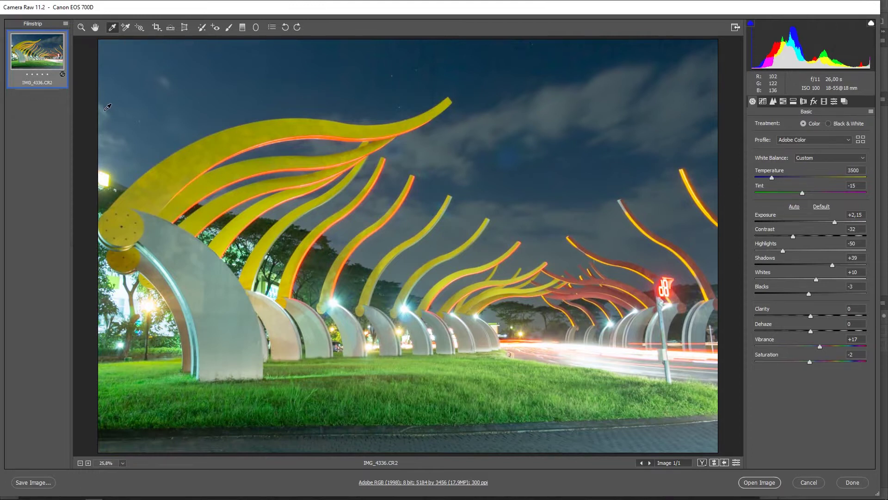
click(556, 105)
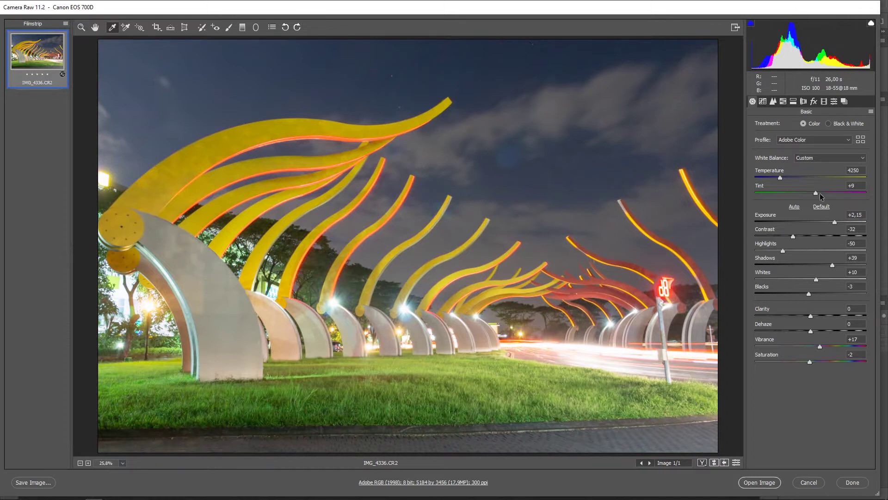
drag(816, 193, 808, 193)
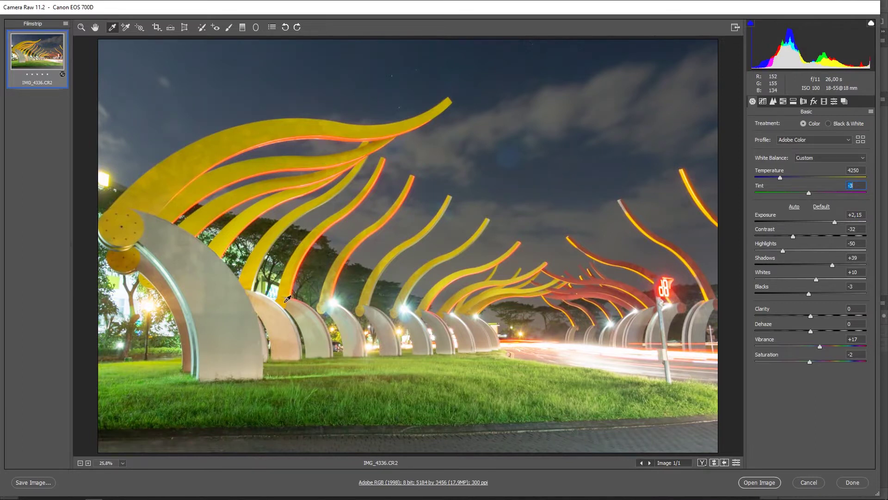
Pick the Graduated Filter, reset its sliders and preset exposure to -0,50.
click(243, 27)
key(g)
double_click(820, 135)
double_click(808, 149)
double_click(810, 185)
drag(808, 170, 801, 171)
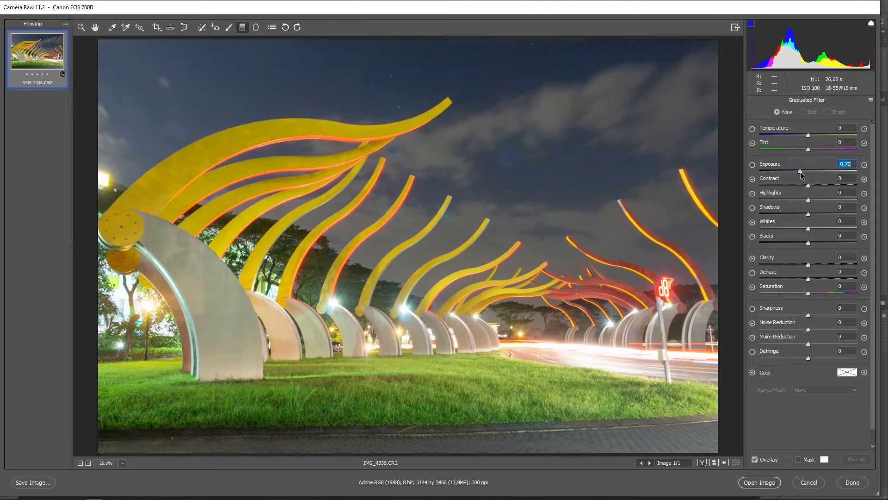
key(Up)
Draw the filter upward from the sculpture bases with exposure -0,75, highlights -72, shadows +61, contrast +12.
drag(339, 352, 368, 180)
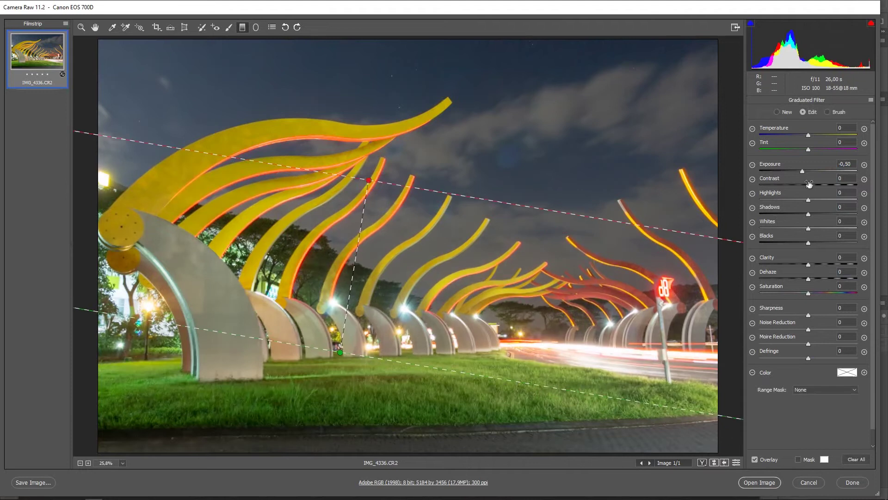
mouse_move(787, 198)
mouse_down()
mouse_move(793, 204)
mouse_move(770, 203)
mouse_up()
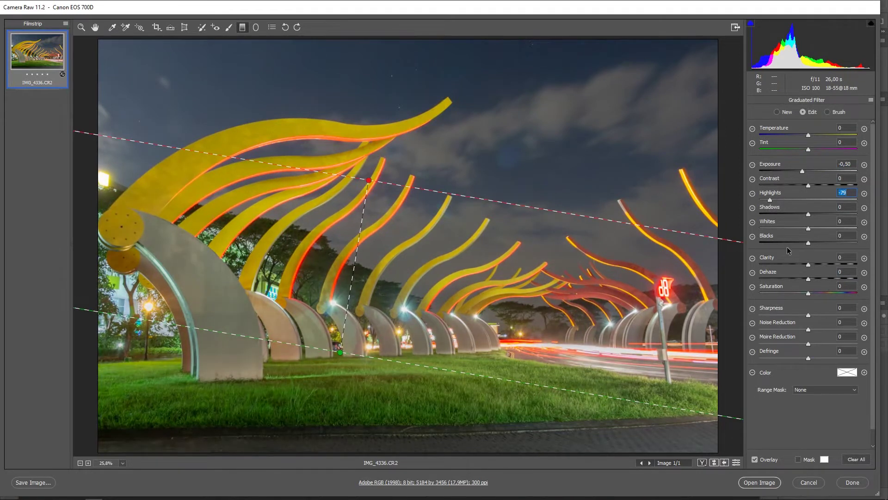
drag(802, 171, 799, 171)
mouse_move(809, 214)
mouse_down()
mouse_move(872, 210)
mouse_move(835, 213)
mouse_up()
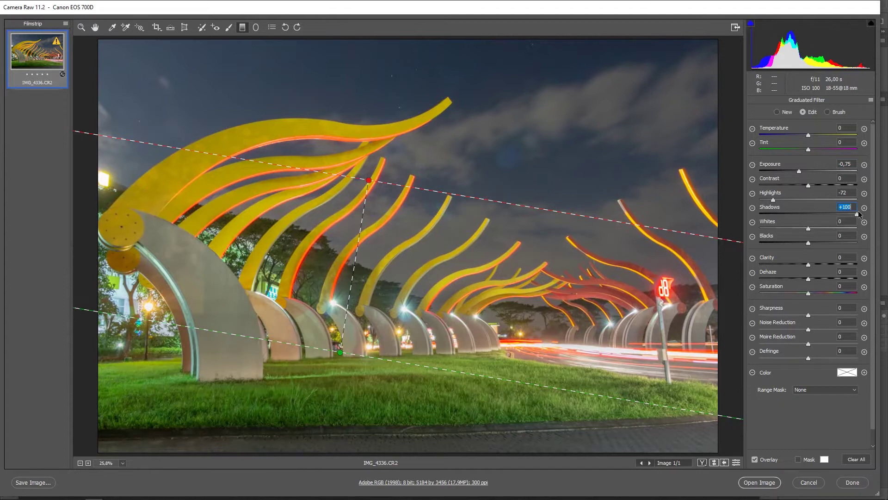
drag(808, 185, 814, 185)
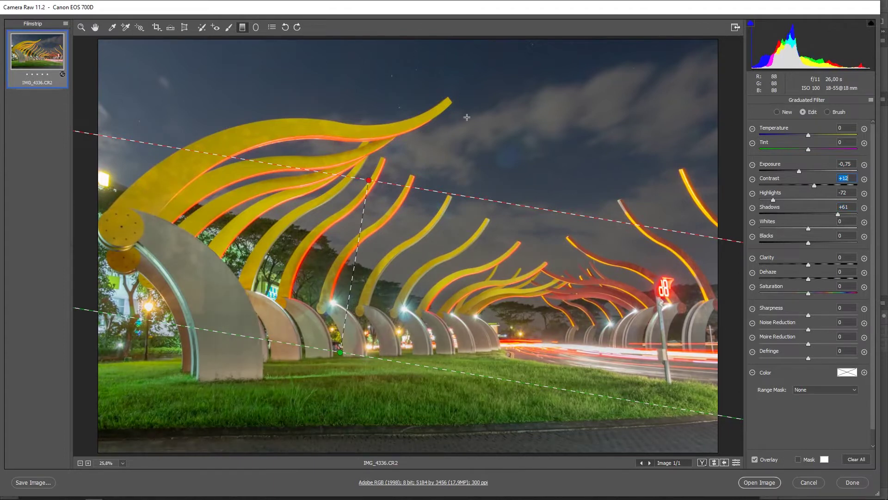
click(95, 27)
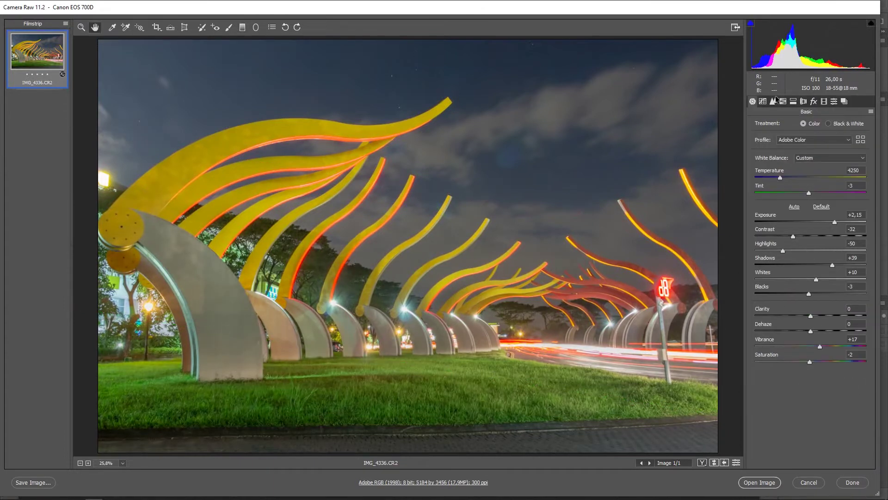
Nudge exposure to +2,35 and open IMG_4336 in Photoshop.
click(835, 222)
drag(835, 221, 837, 220)
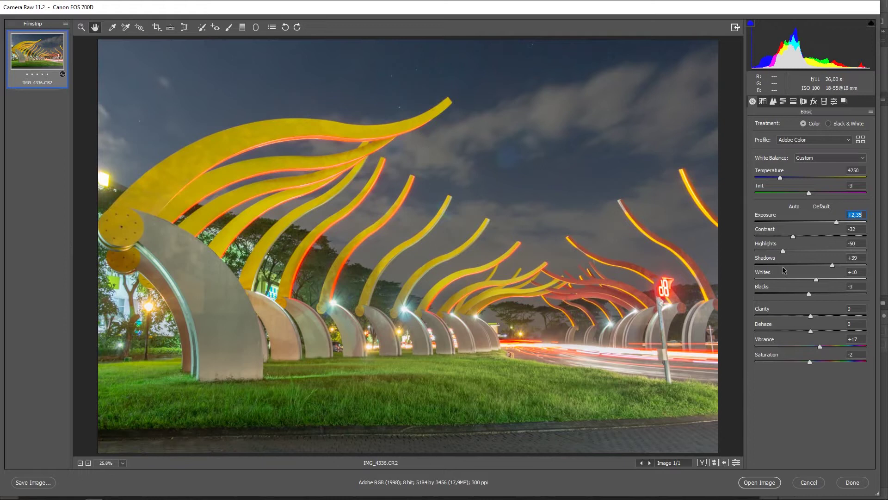
click(759, 482)
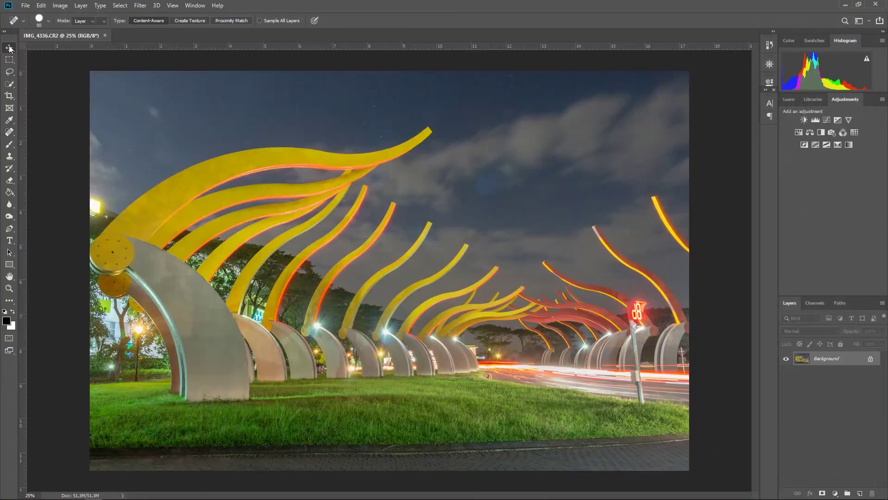
Unlock the background layer and rotate the photo about 1.7° to straighten it.
key(v)
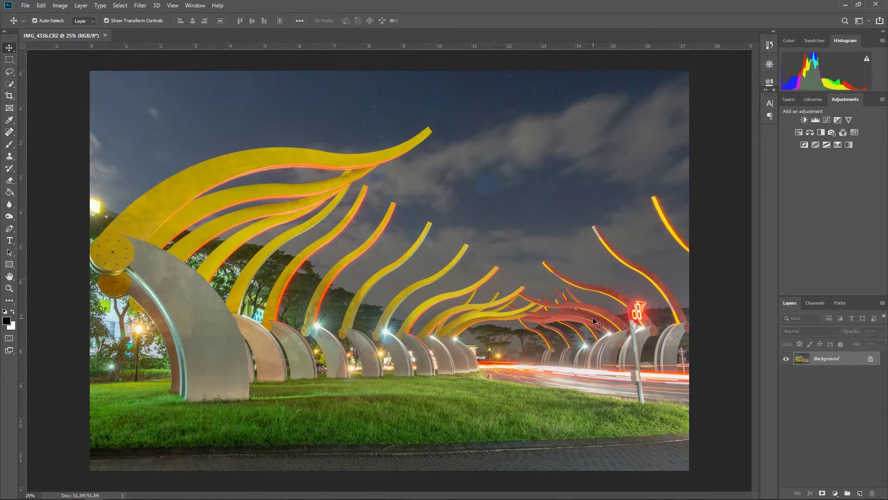
click(870, 359)
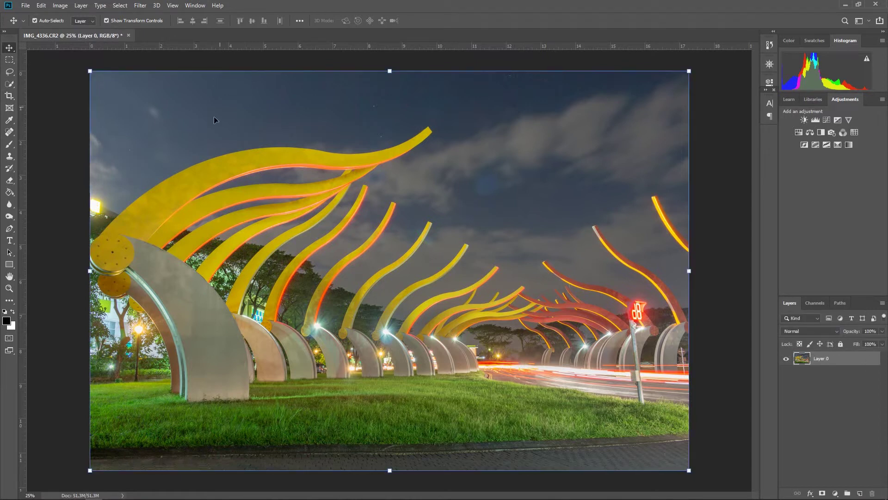
key(ctrl+t)
drag(88, 67, 97, 61)
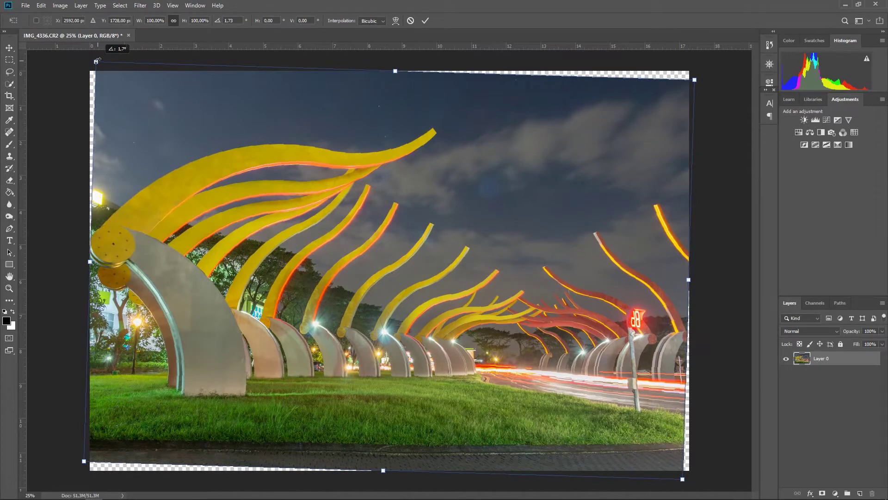
key(Return)
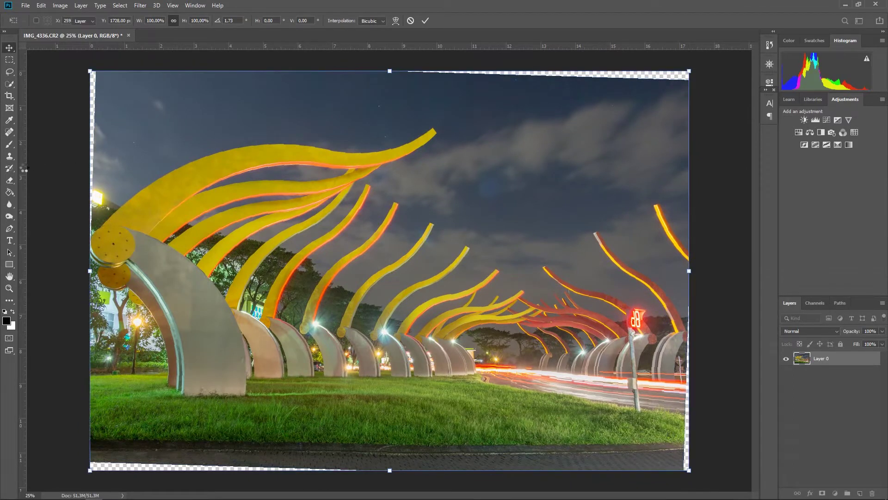
key(Return)
Add vertical guides near the left and right edges and rotate a further 0.3°.
drag(119, 171, 131, 173)
drag(23, 187, 640, 207)
drag(80, 59, 81, 56)
key(Return)
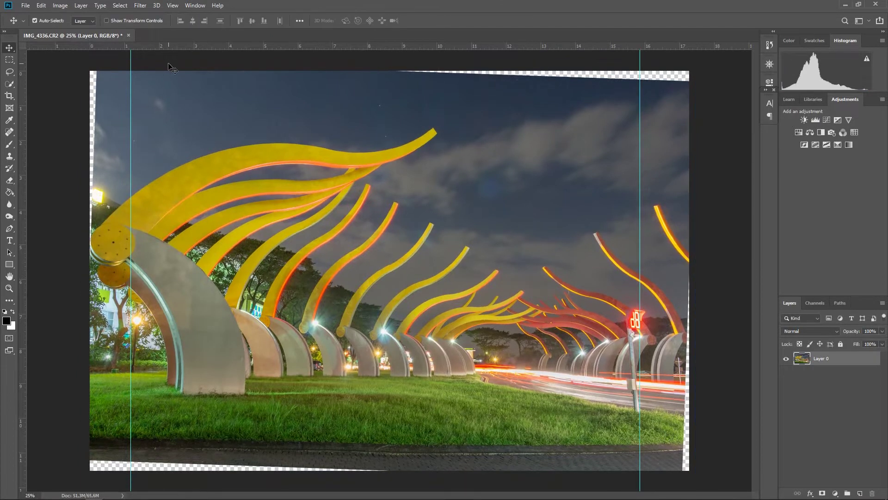
Clear the guides and apply a perspective transform pulling the top corners outward.
key(ctrl+plus)
key(ctrl+minus)
key(ctrl+minus)
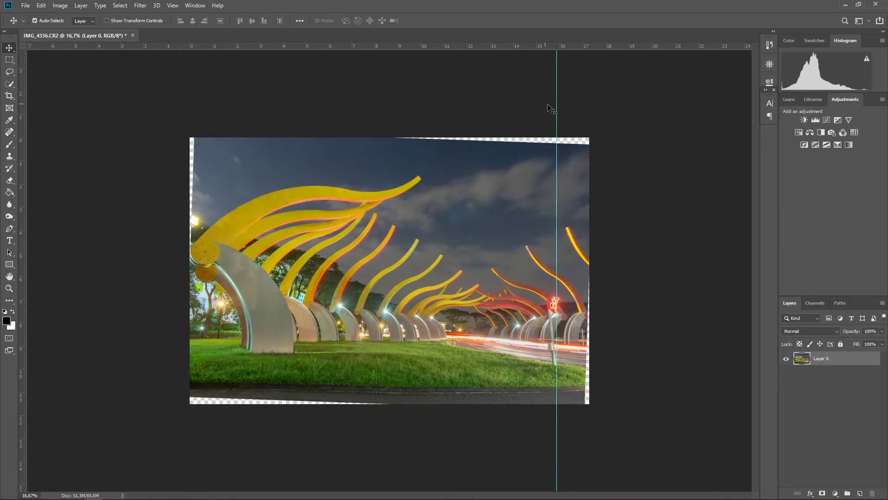
key(ctrl+semicolon)
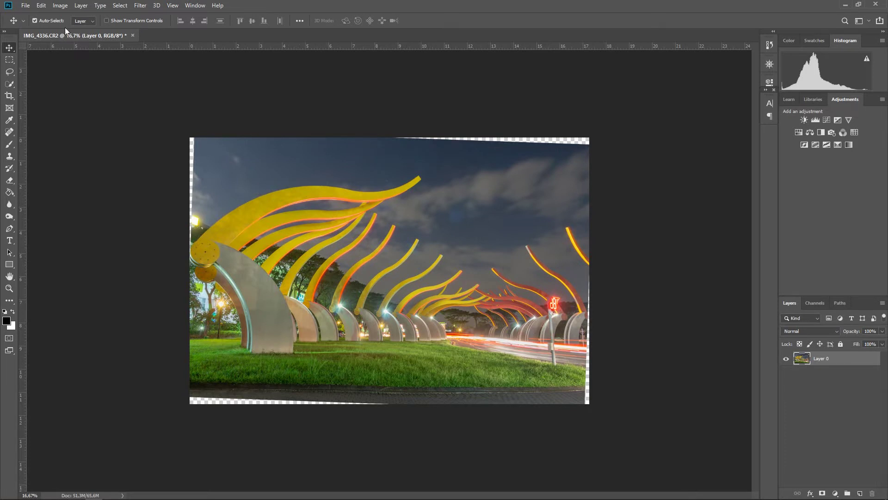
click(41, 5)
mouse_move(56, 216)
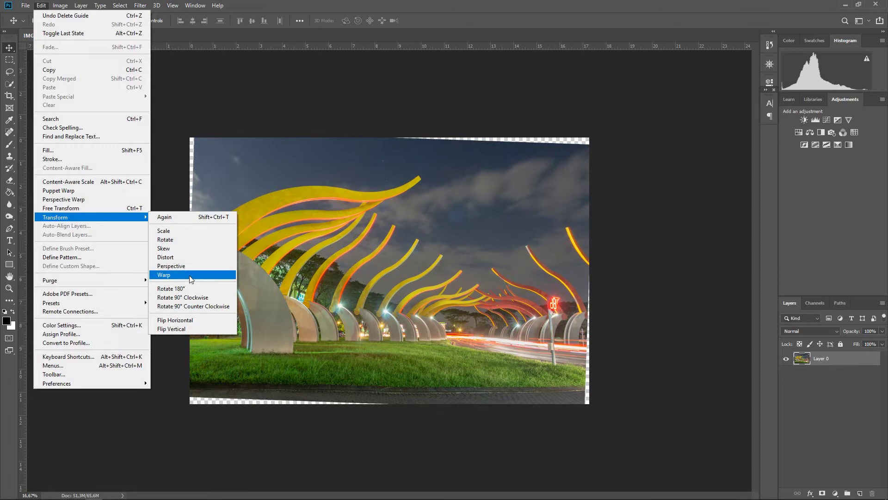
click(190, 267)
drag(187, 132, 148, 133)
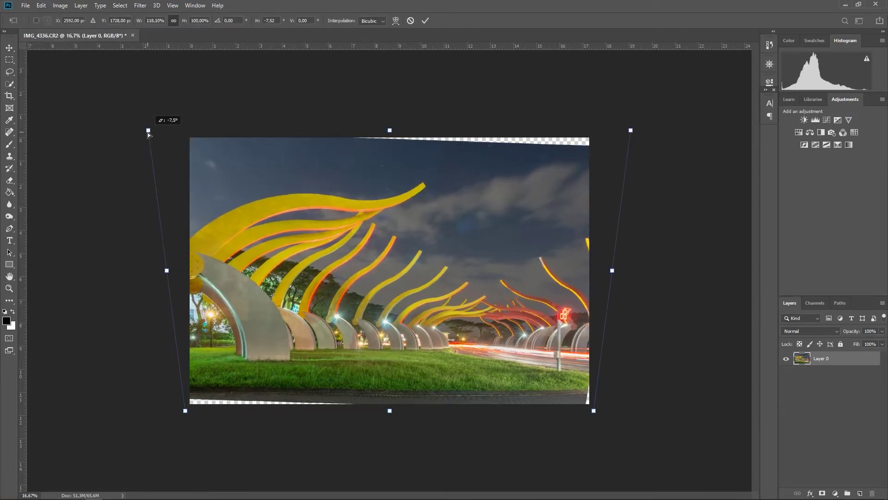
click(425, 20)
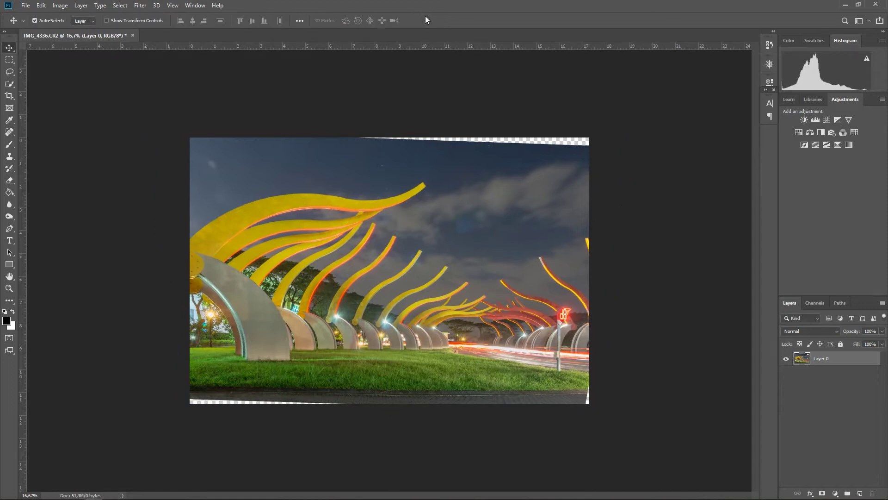
Stretch the photo downward to make it taller, then shift it slightly right.
click(118, 22)
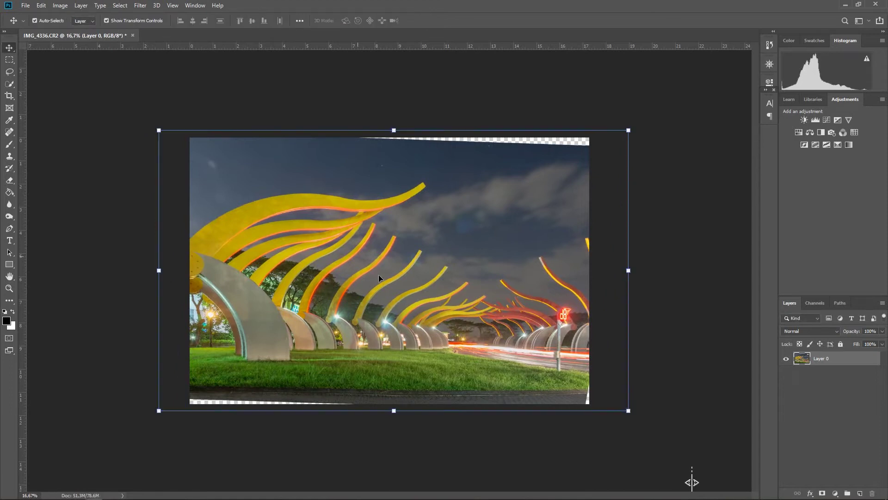
drag(394, 410, 396, 430)
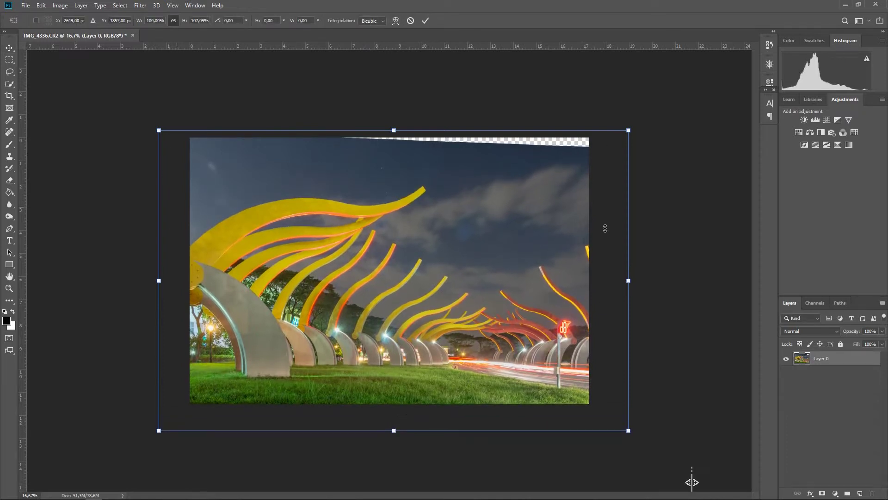
click(426, 21)
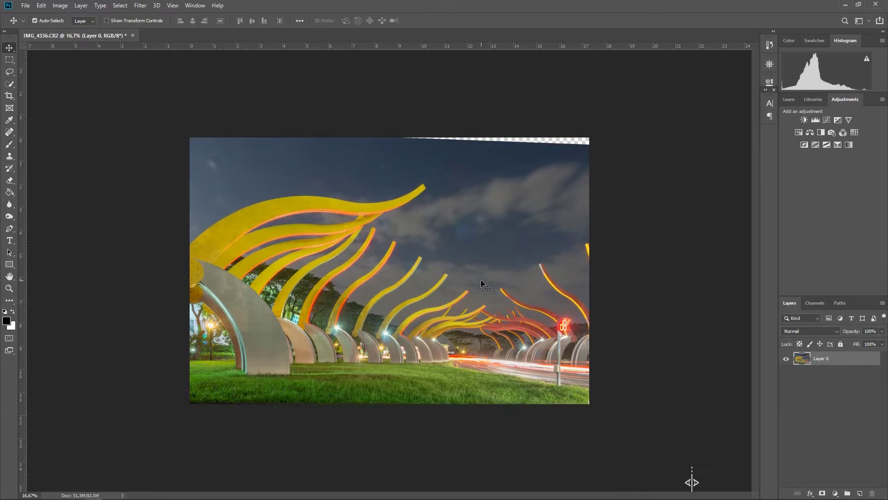
drag(481, 292, 486, 294)
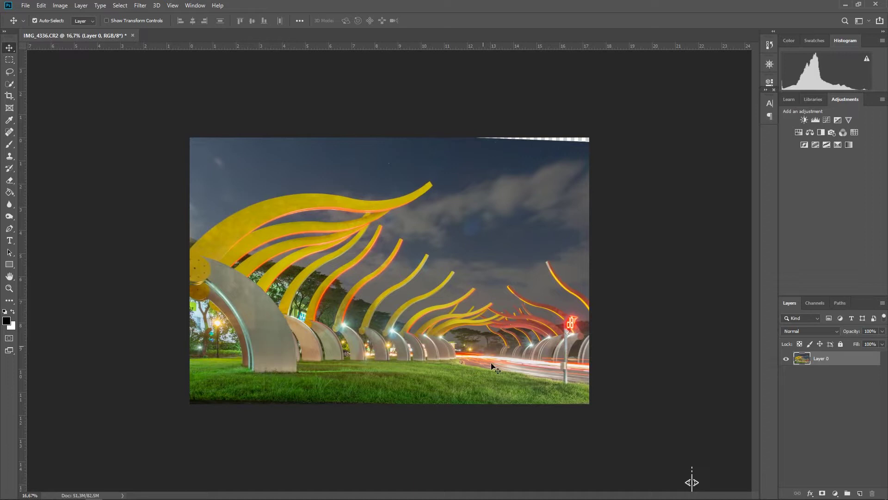
Set a landscape 2:3 (4:6) crop frame and apply it.
click(9, 96)
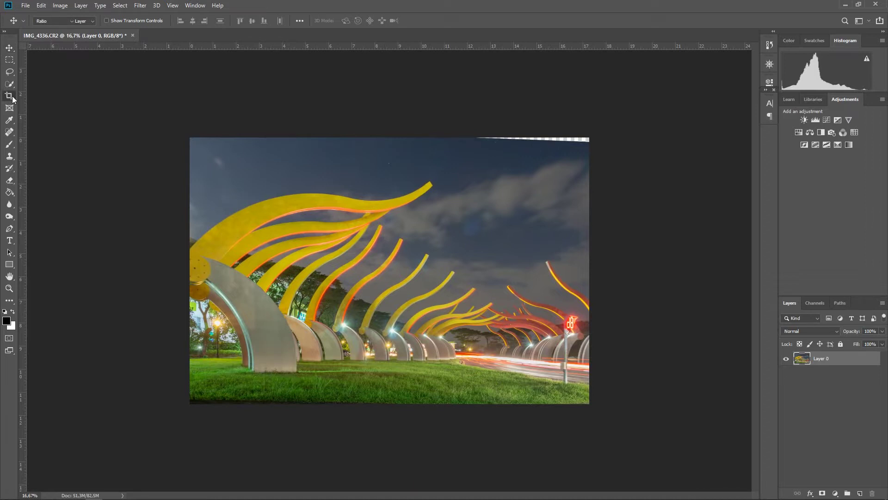
right_click(301, 171)
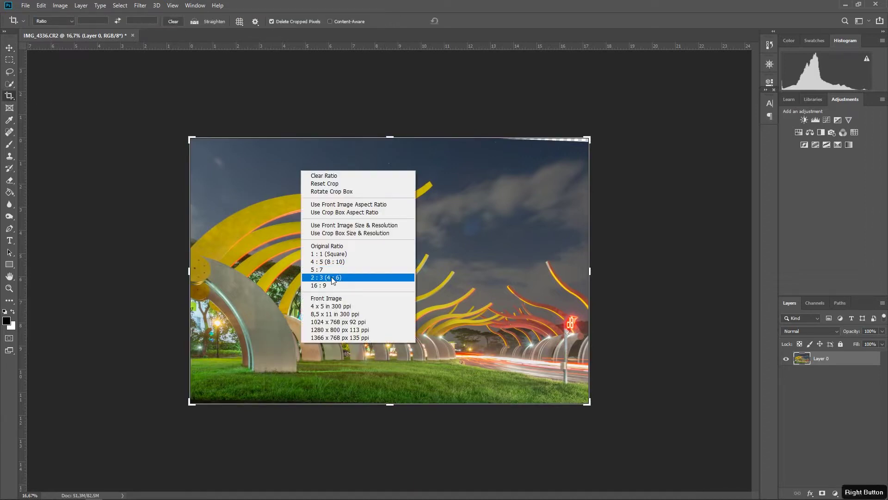
click(332, 277)
click(425, 239)
right_click(423, 235)
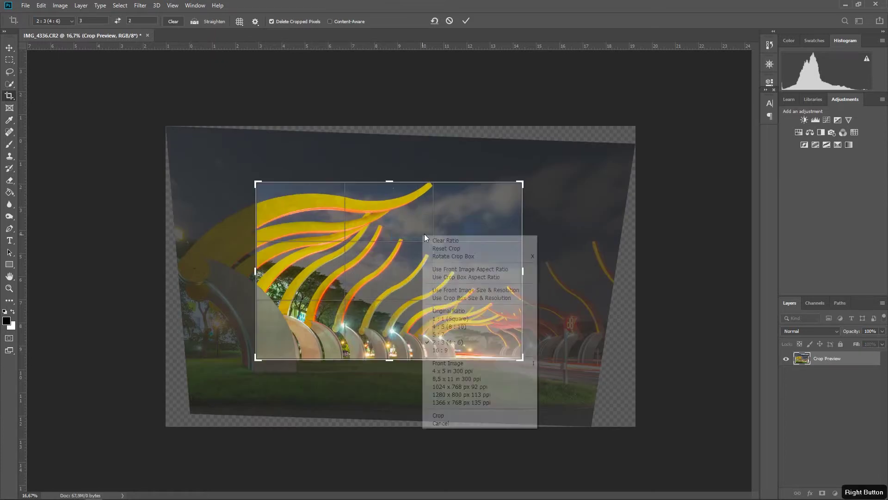
click(452, 249)
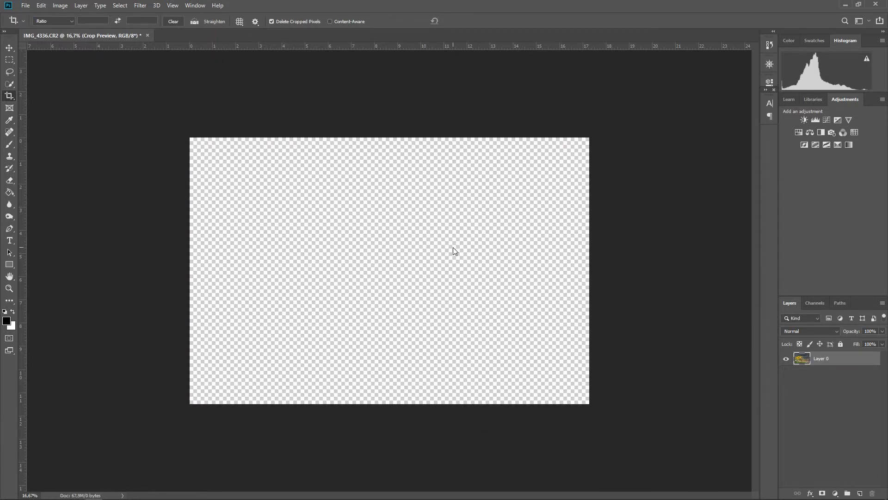
right_click(453, 249)
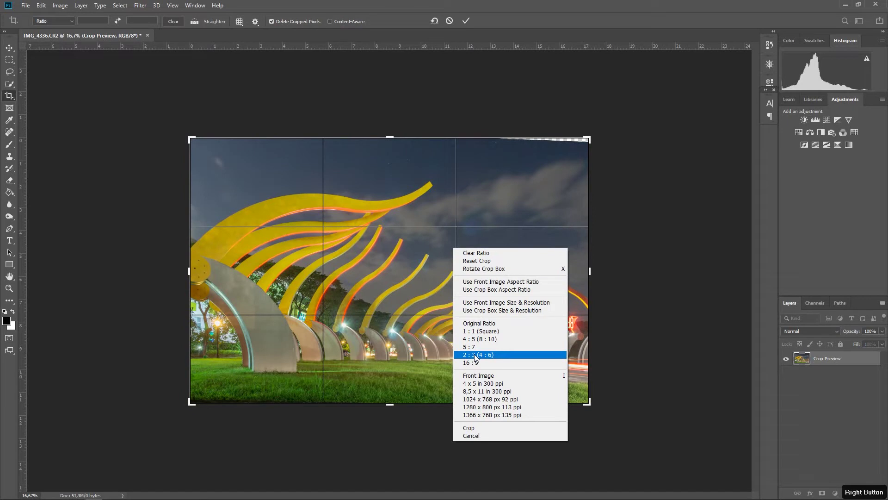
click(475, 355)
right_click(402, 226)
click(438, 248)
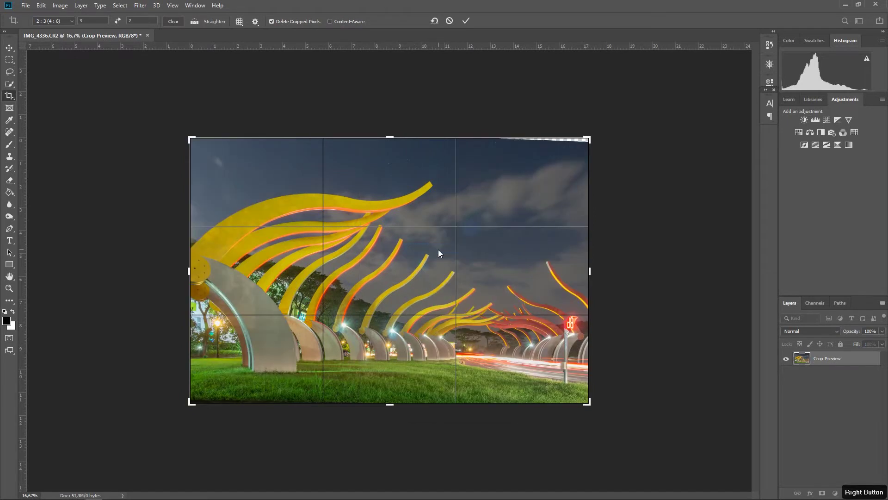
key(Return)
key(v)
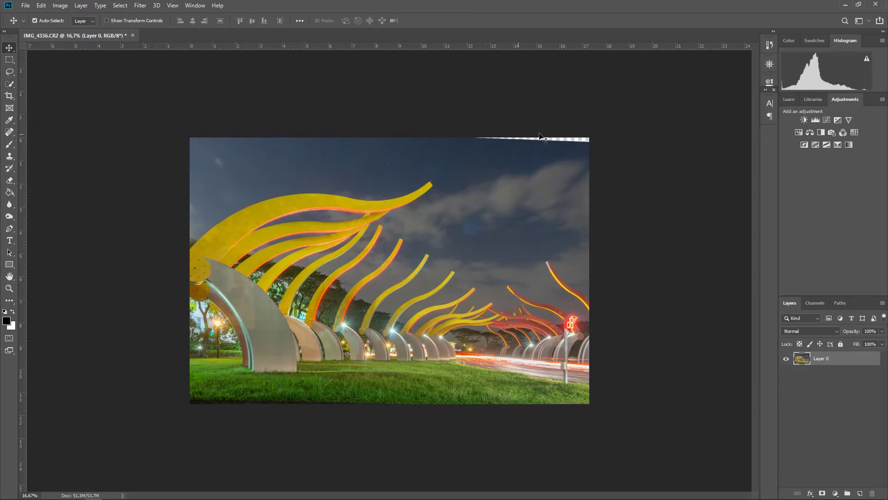
Select the transparent wedge with the Magic Wand and expand the selection by 30 px.
click(9, 84)
right_click(10, 83)
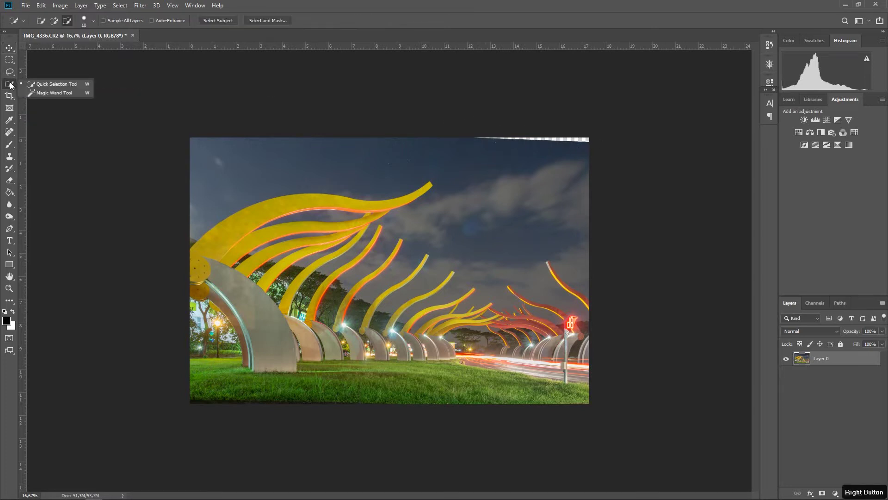
click(46, 91)
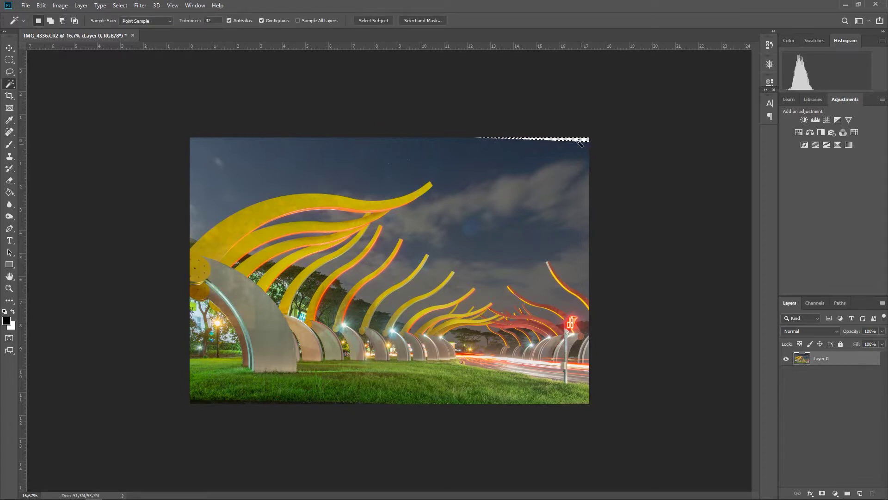
click(121, 6)
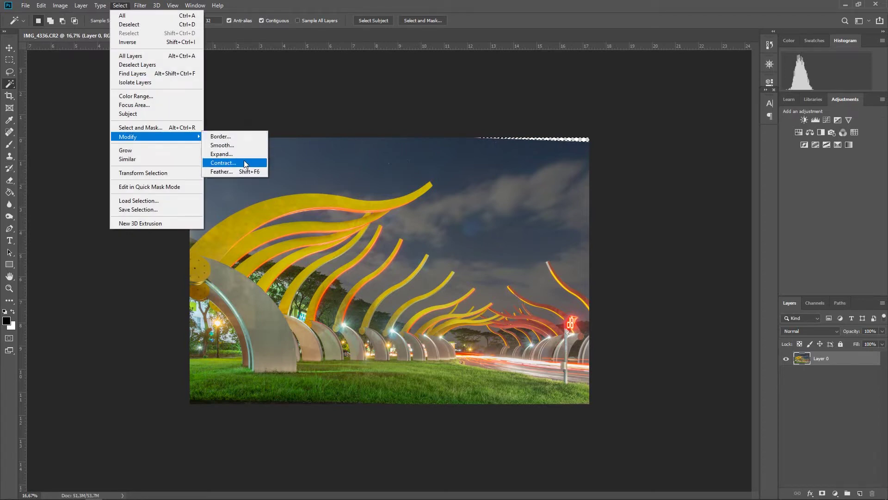
mouse_move(127, 136)
click(254, 162)
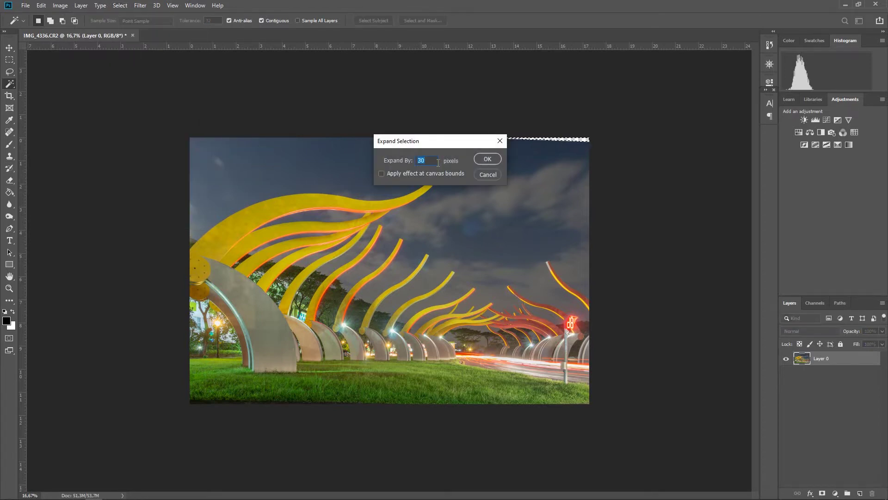
click(485, 160)
Fill the expanded selection with Content-Aware, then deselect.
click(41, 6)
click(54, 151)
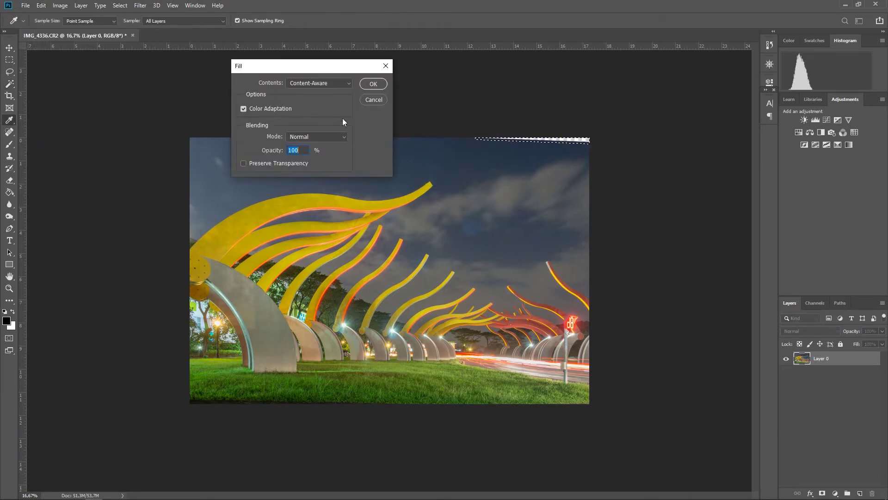
click(336, 83)
click(310, 124)
click(373, 83)
key(ctrl+d)
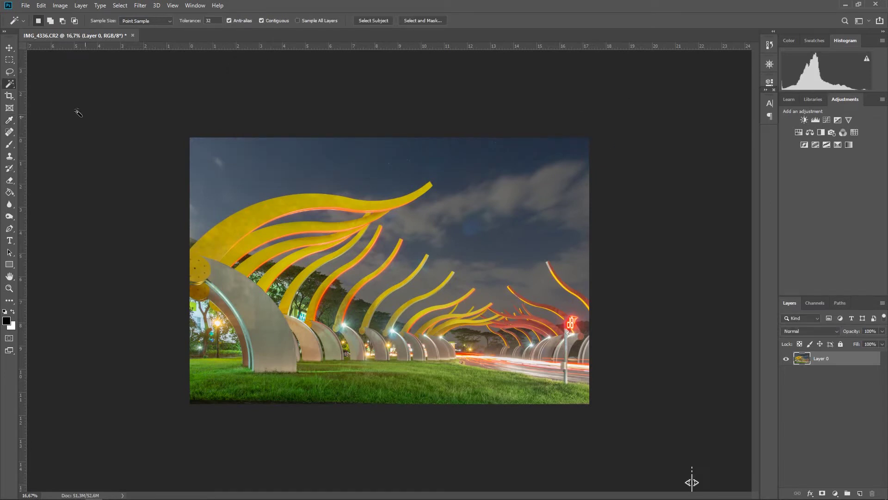
key(v)
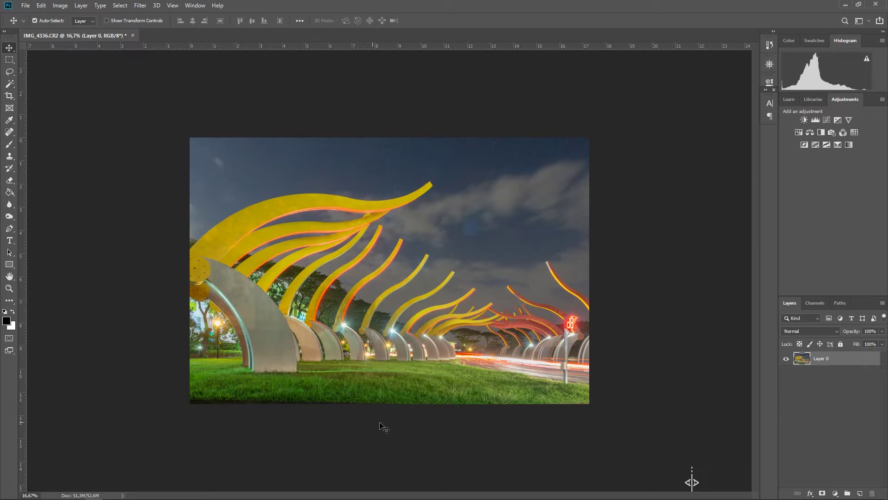
Heal the dark strip along the bottom edge into grass with a size-150 Spot Healing Brush.
click(14, 131)
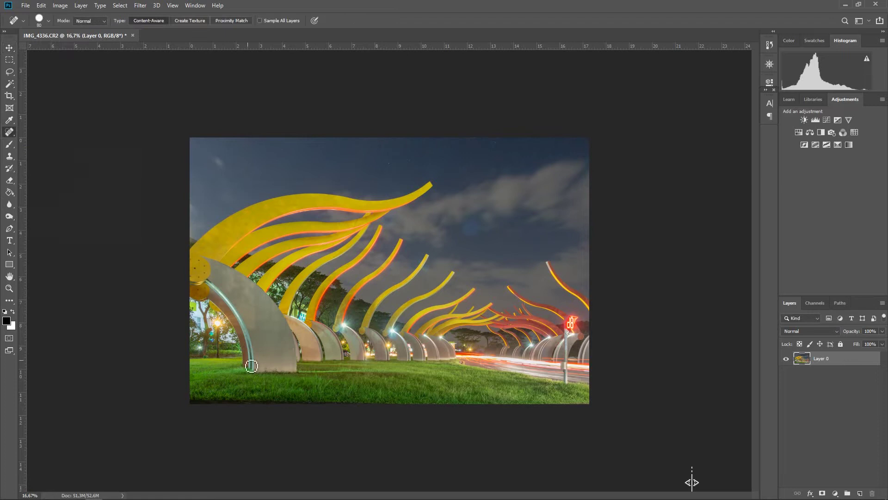
key(bracketright)
key(bracketright)
key(bracketright)
drag(400, 408, 169, 405)
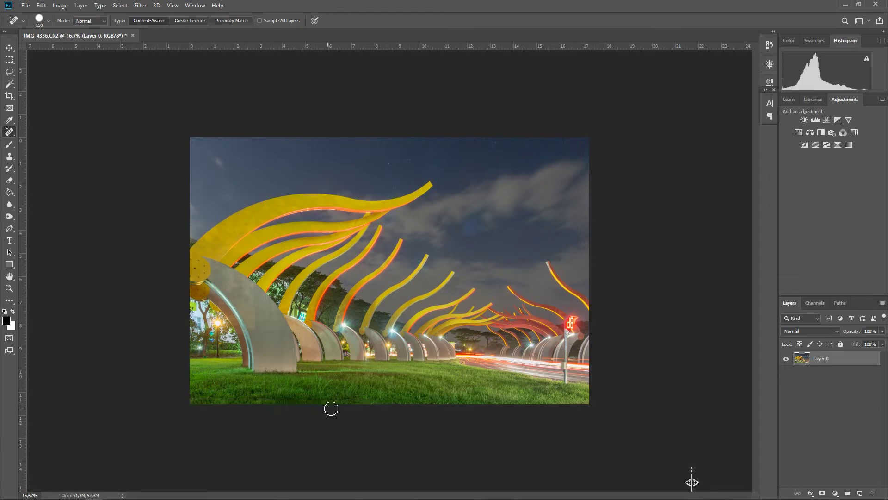
key(v)
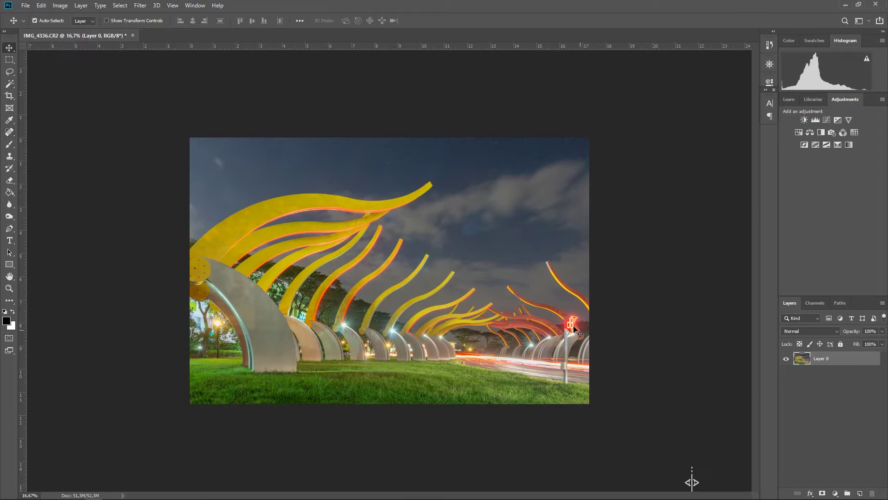
Duplicate Layer 0, then in Camera Raw apply Auto tone, contrast +21, and lift exposure and shadows.
drag(841, 364, 859, 493)
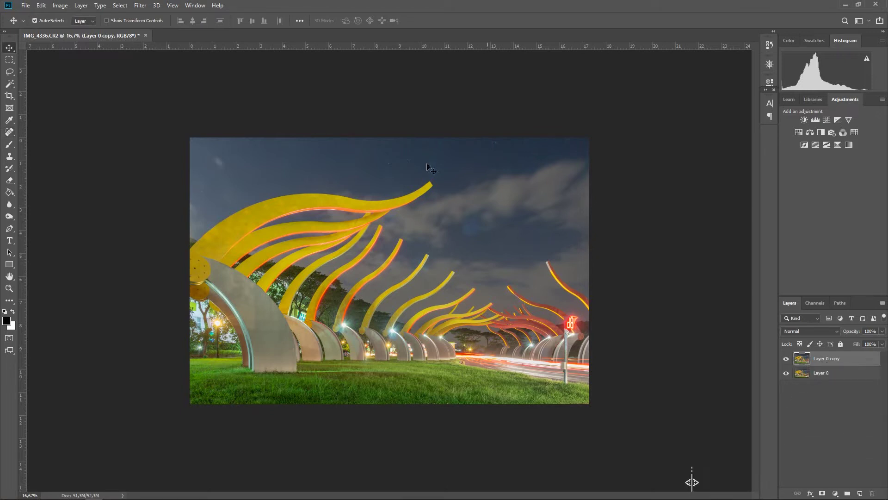
click(150, 7)
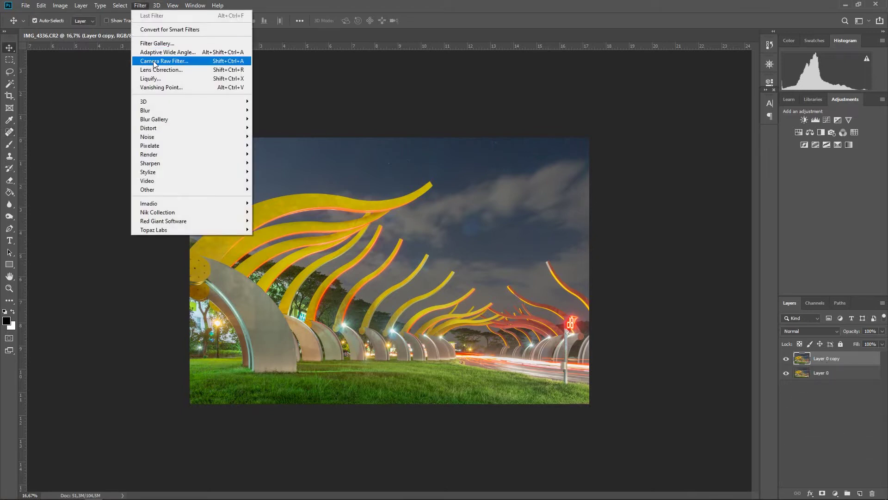
click(169, 62)
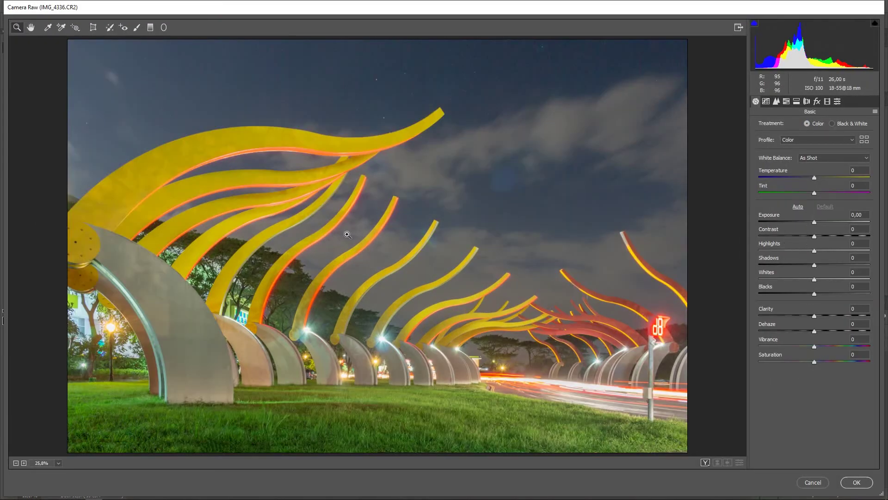
click(798, 206)
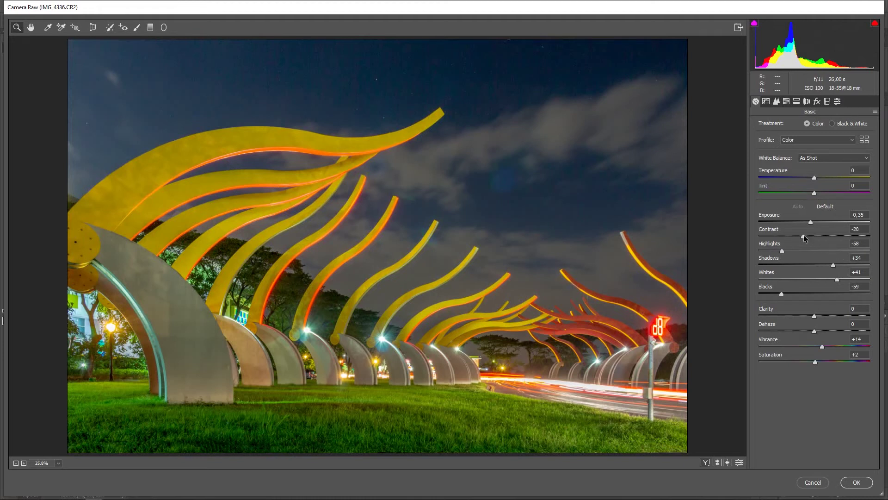
mouse_move(803, 236)
mouse_down()
mouse_move(827, 237)
mouse_move(817, 222)
mouse_up()
drag(781, 250, 787, 250)
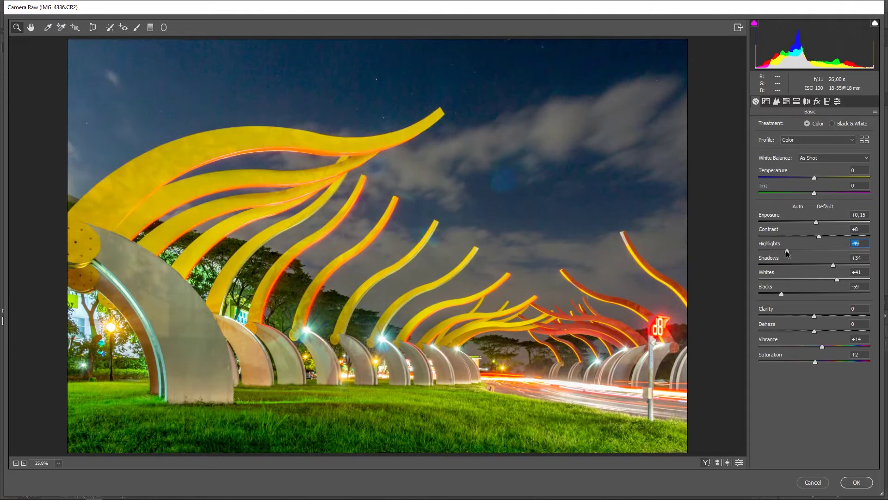
drag(782, 294, 786, 295)
drag(832, 265, 842, 266)
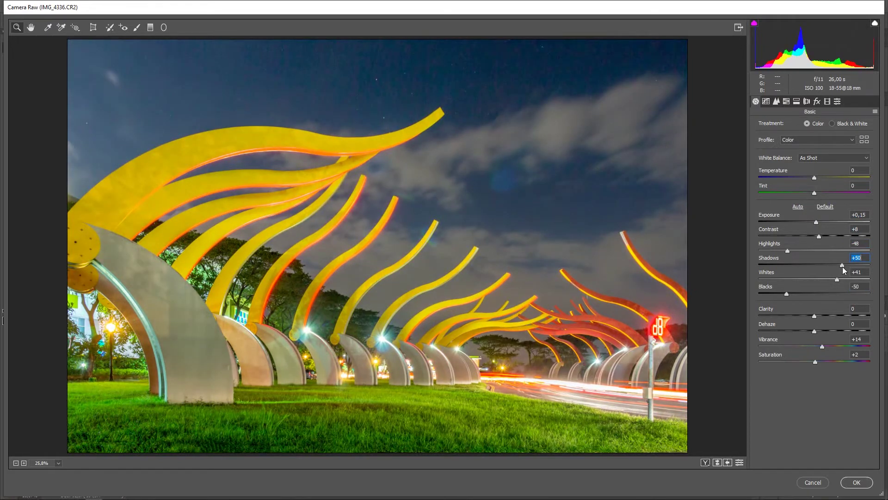
Cool the colour temperature and shift the purple hue in HSL.
mouse_move(814, 177)
mouse_down()
mouse_move(823, 177)
mouse_move(808, 178)
mouse_up()
key(Down)
key(Down)
key(Down)
key(Up)
key(Up)
key(Up)
key(Up)
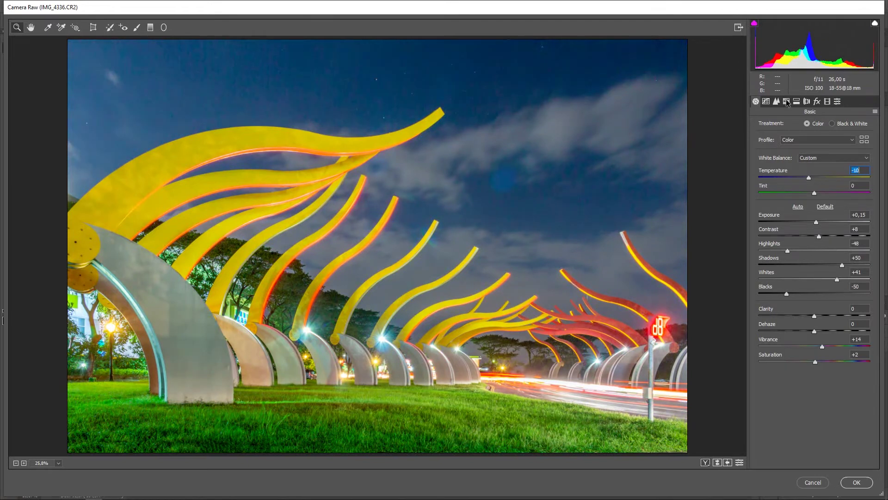
click(787, 103)
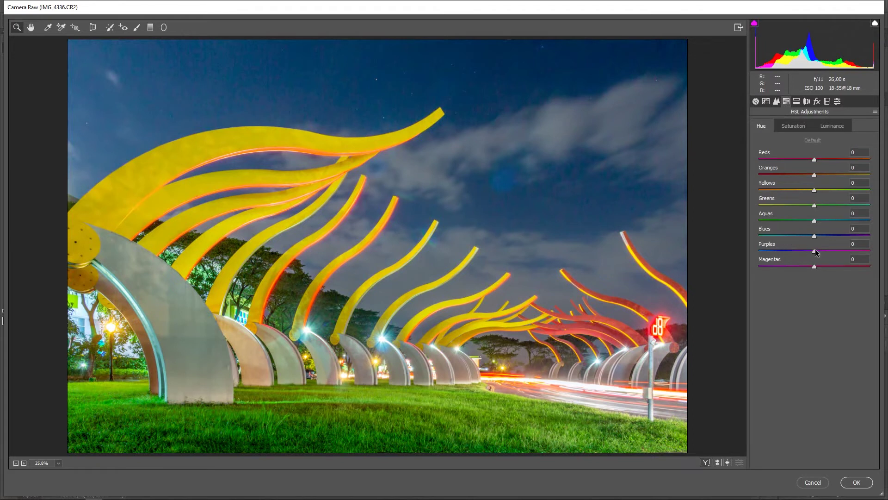
drag(817, 253, 746, 256)
drag(782, 251, 787, 251)
Darken the Blues luminance to -25 and apply the Camera Raw edits.
click(833, 127)
drag(815, 236, 780, 236)
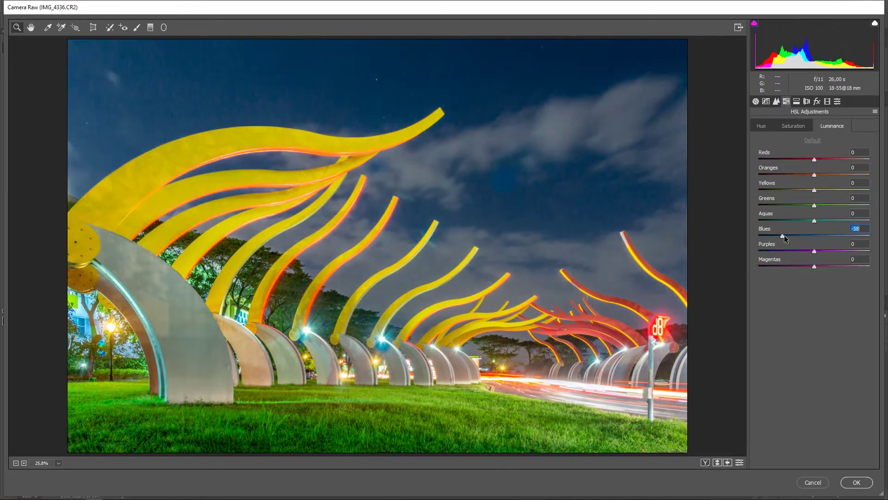
drag(780, 234, 800, 237)
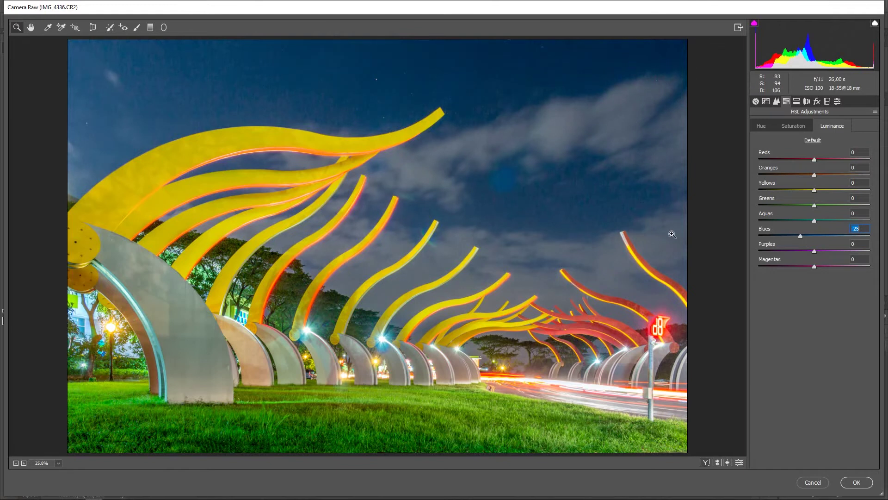
click(755, 101)
click(841, 483)
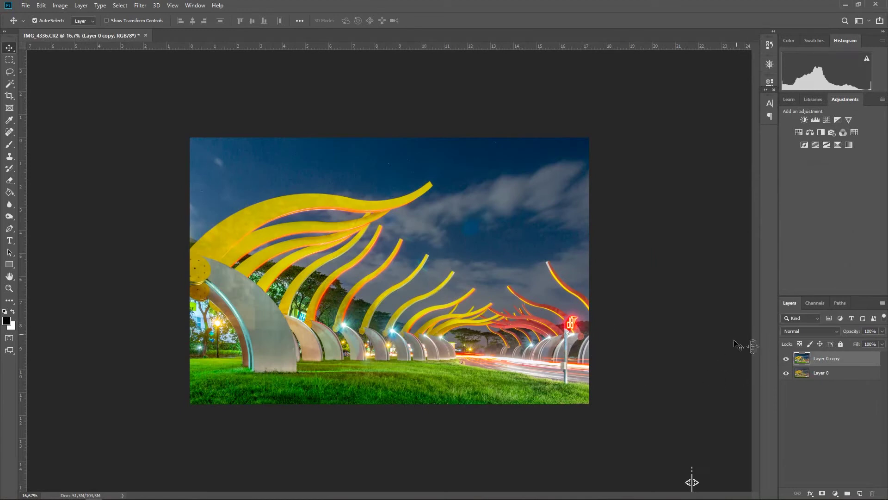
Merge Visible into a single Layer 0, then duplicate it as Layer 0 copy.
click(786, 359)
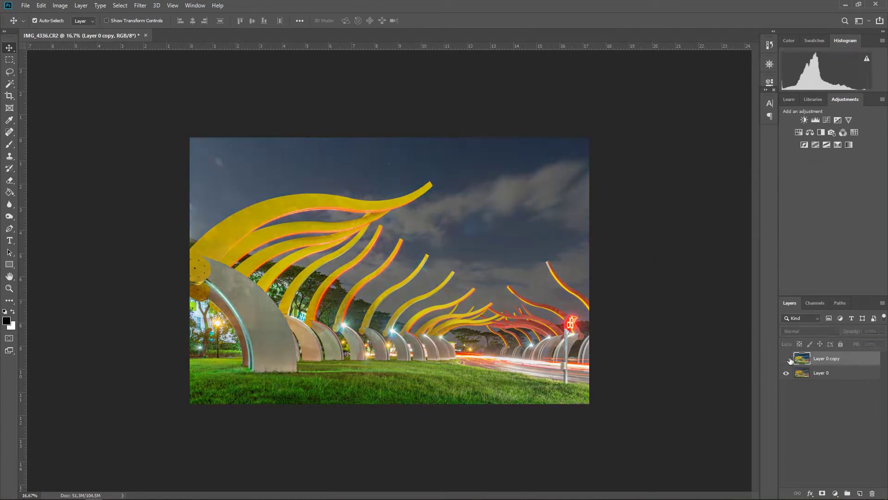
click(785, 359)
right_click(851, 359)
click(788, 390)
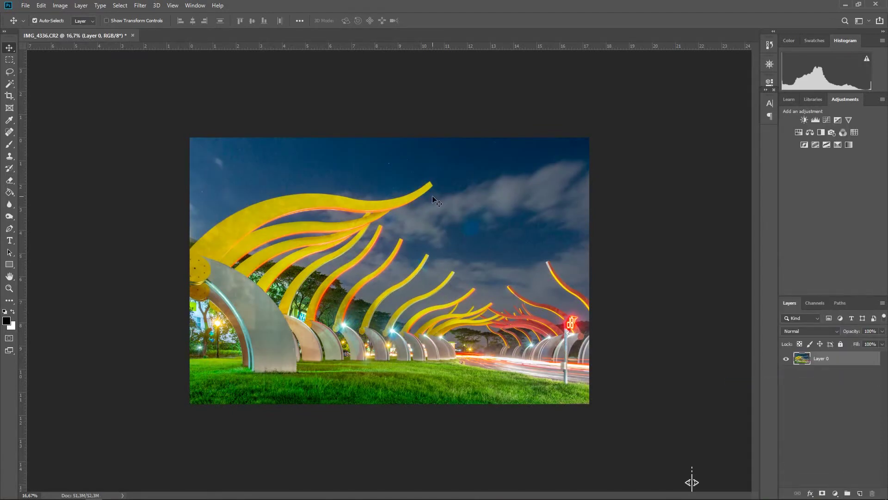
key(ctrl+plus)
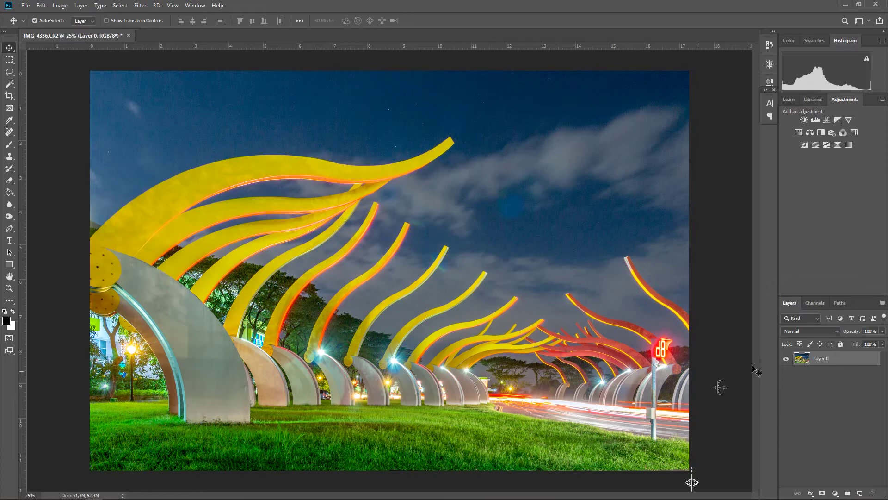
drag(821, 358, 861, 491)
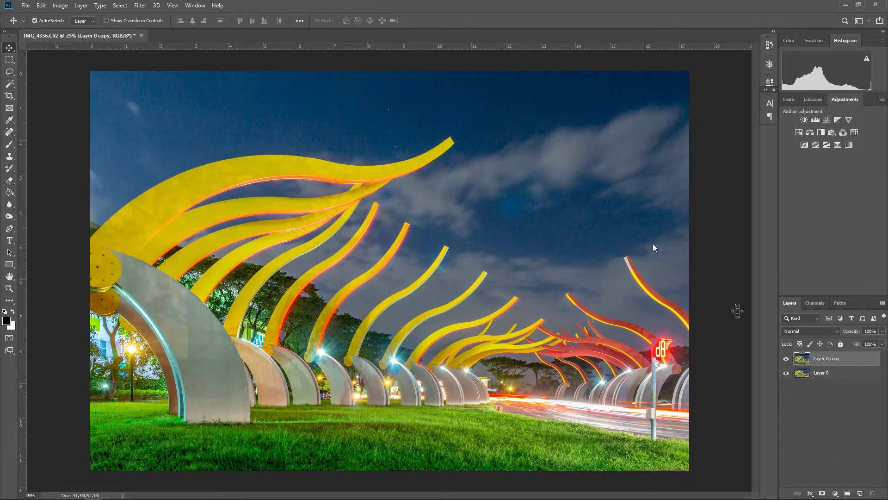
Run Topaz DeNoise 5 with strength 1.00, recover detail 0.20, reduce blur 0.15, grain 0.35.
click(140, 5)
mouse_move(155, 229)
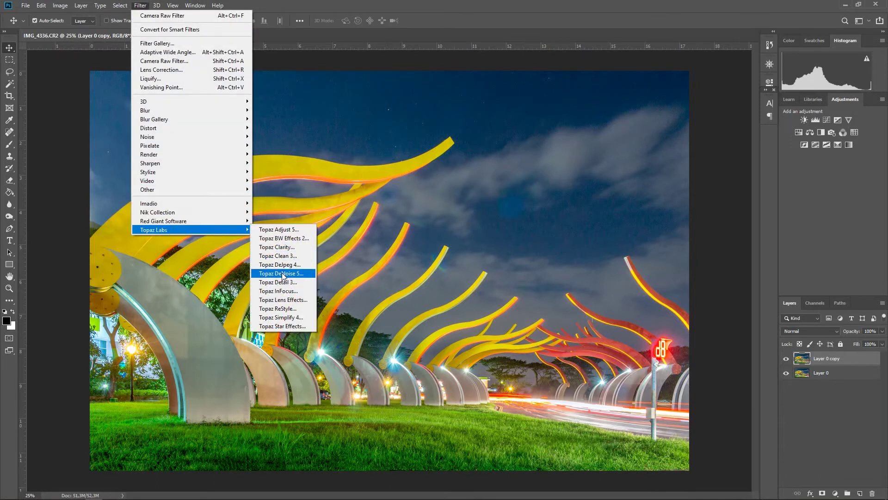
click(294, 274)
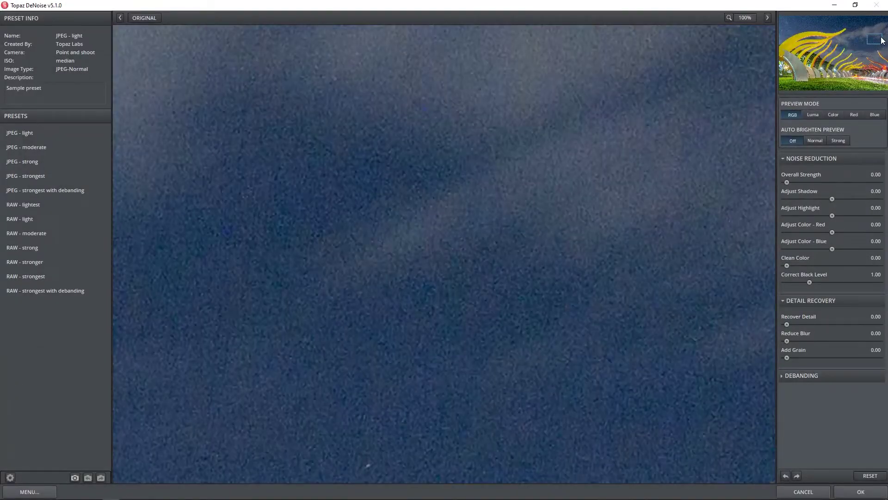
drag(837, 57, 879, 20)
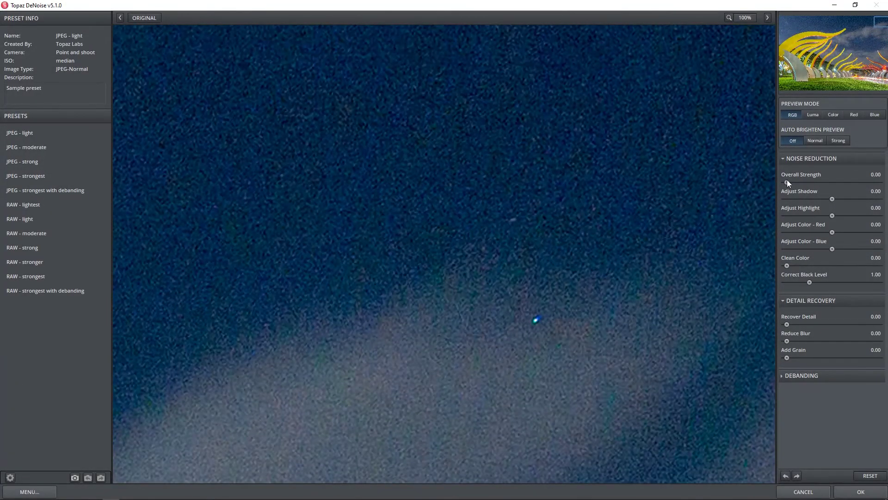
drag(831, 183, 873, 185)
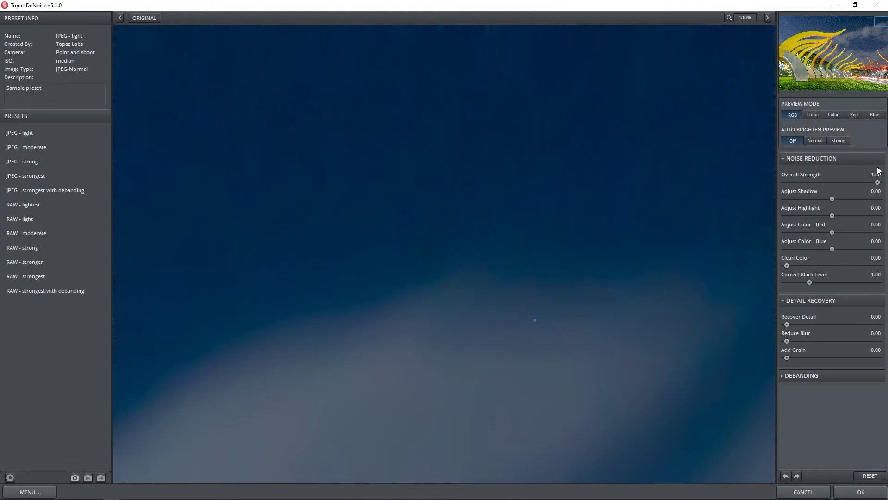
mouse_move(883, 30)
mouse_down()
mouse_move(832, 48)
mouse_move(879, 32)
mouse_up()
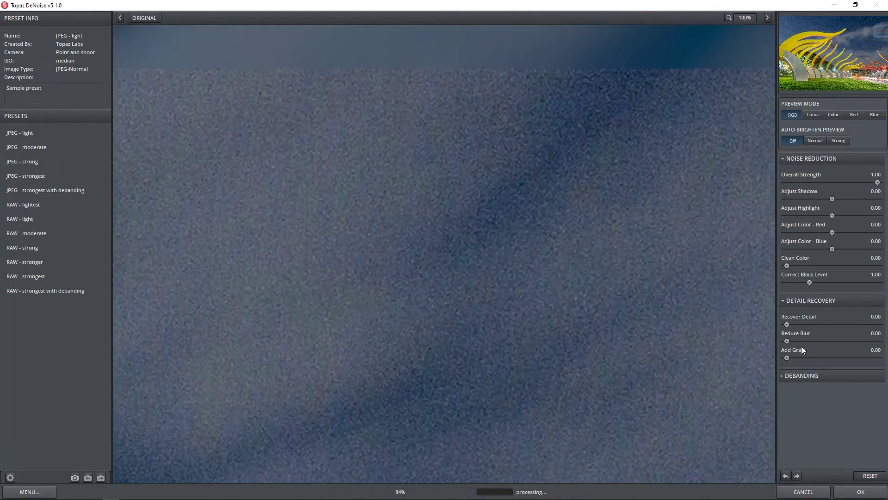
drag(788, 358, 816, 355)
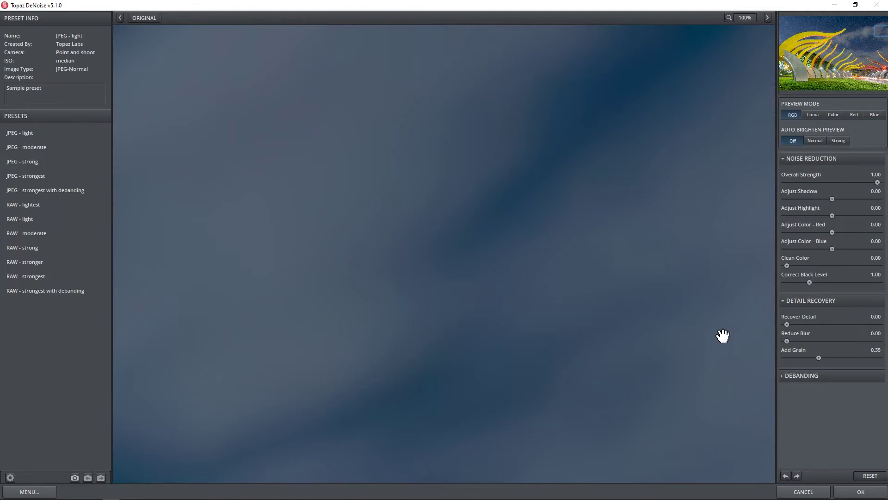
drag(786, 324, 810, 324)
drag(806, 343, 801, 340)
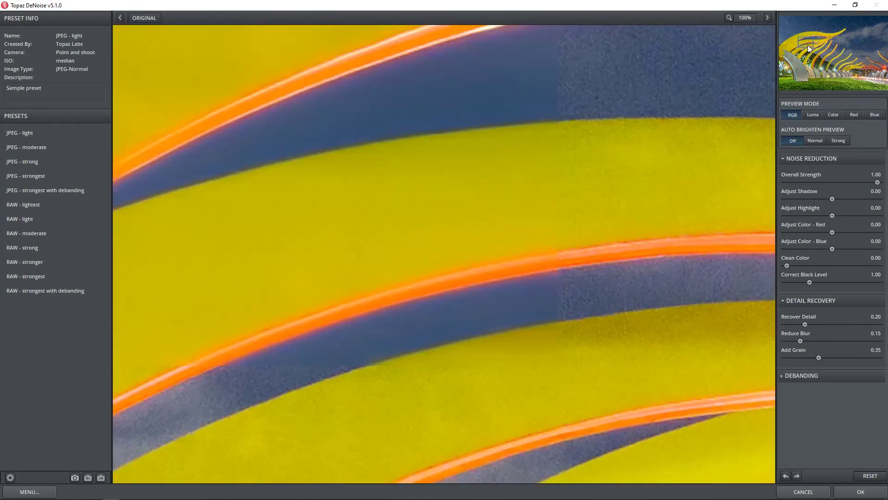
mouse_move(798, 40)
mouse_down()
mouse_move(825, 60)
mouse_move(759, 23)
mouse_up()
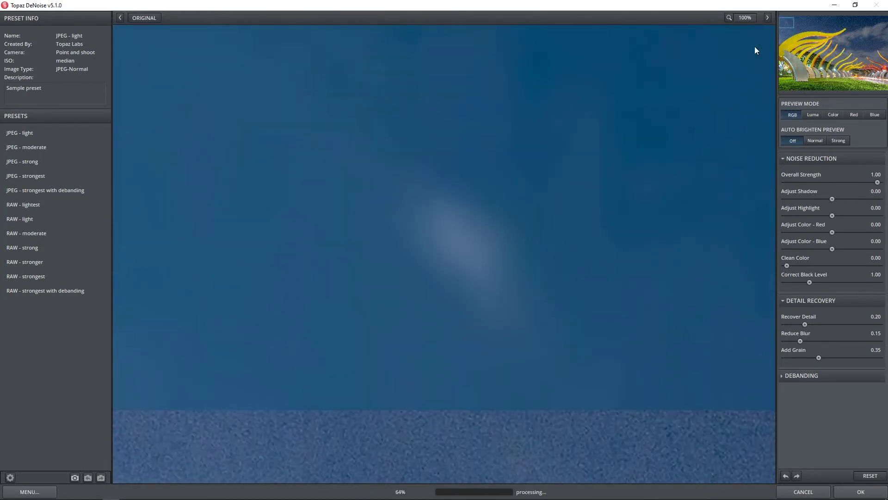
click(849, 493)
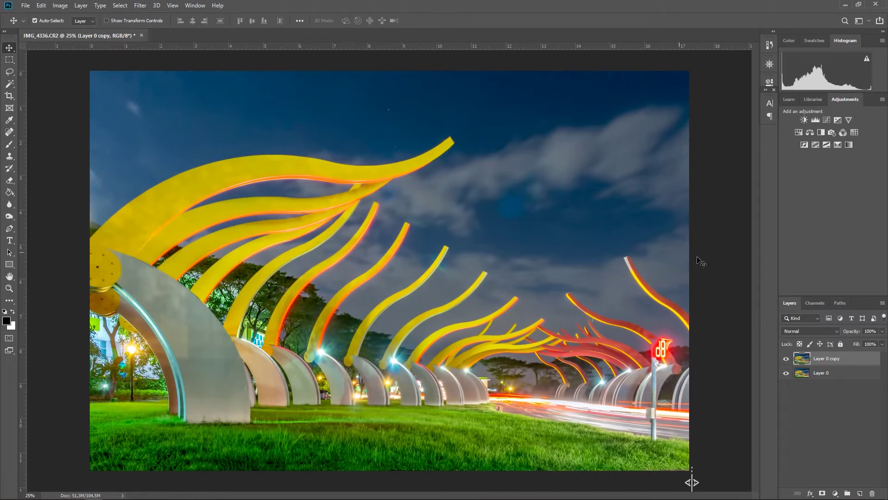
Compare the Red and Blue channels, then duplicate the Blue channel.
click(814, 302)
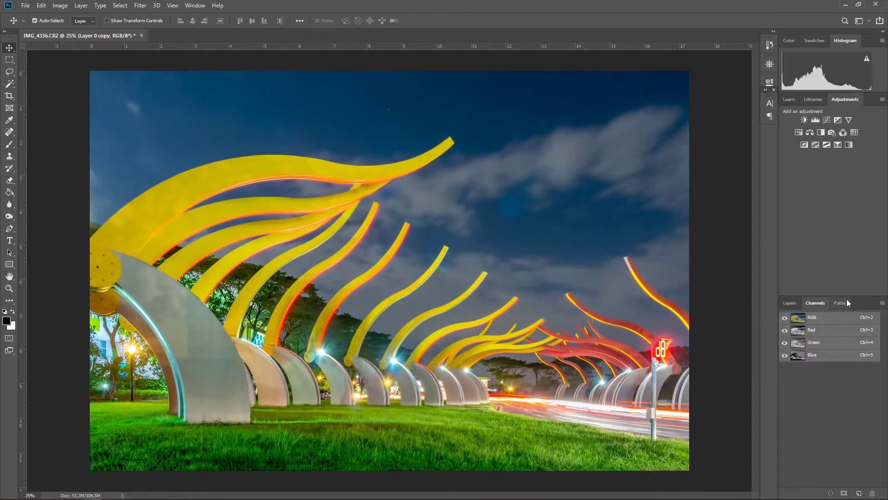
click(821, 357)
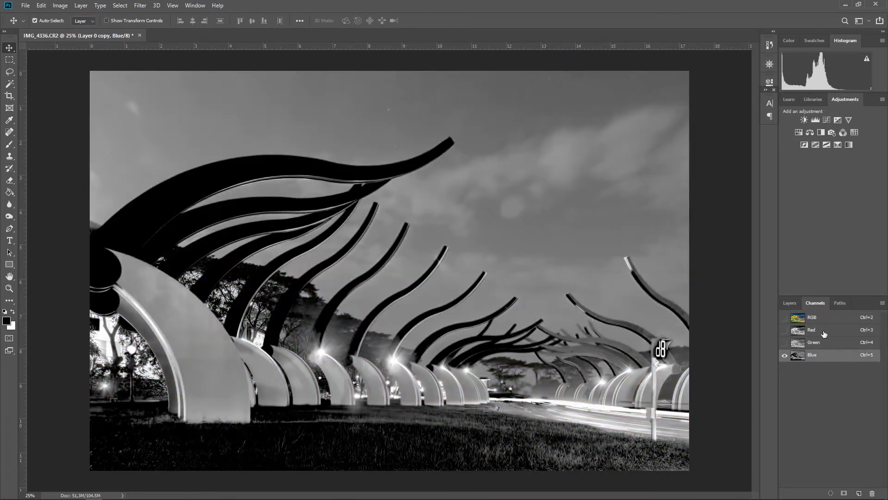
click(824, 332)
click(822, 345)
drag(813, 359, 859, 493)
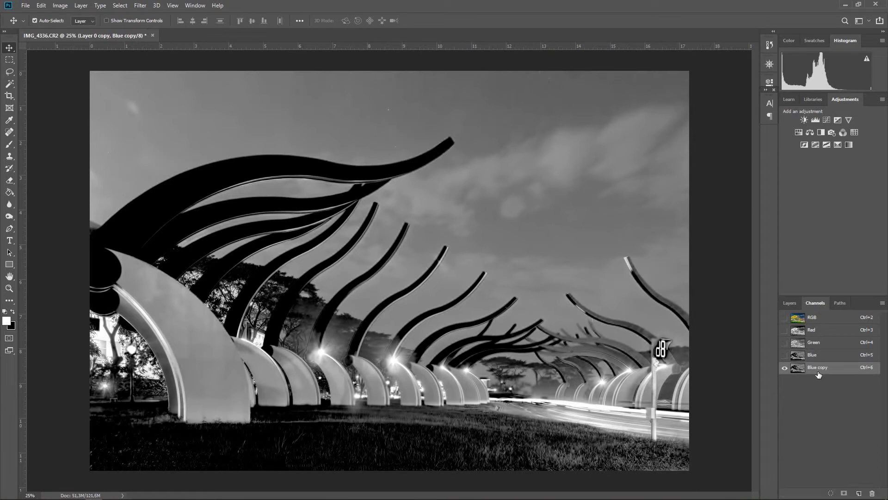
Apply Levels with input black 71 and white 73 to the Blue copy channel.
click(60, 5)
mouse_move(74, 30)
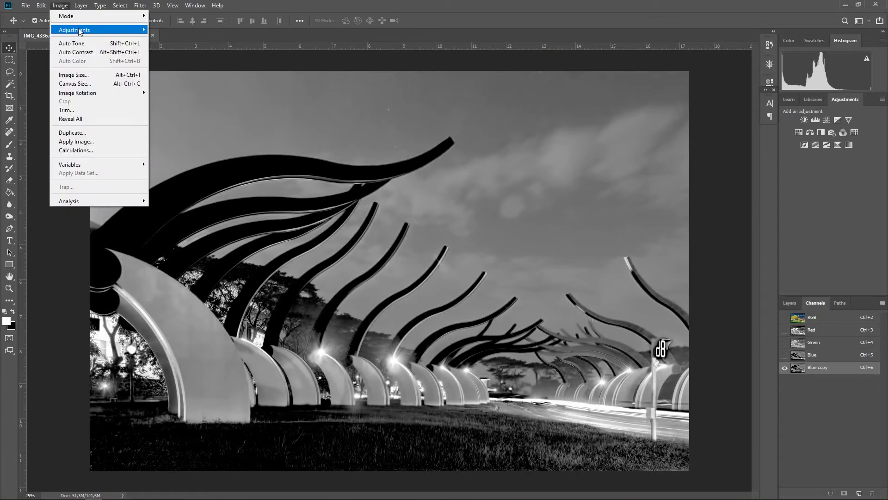
click(175, 41)
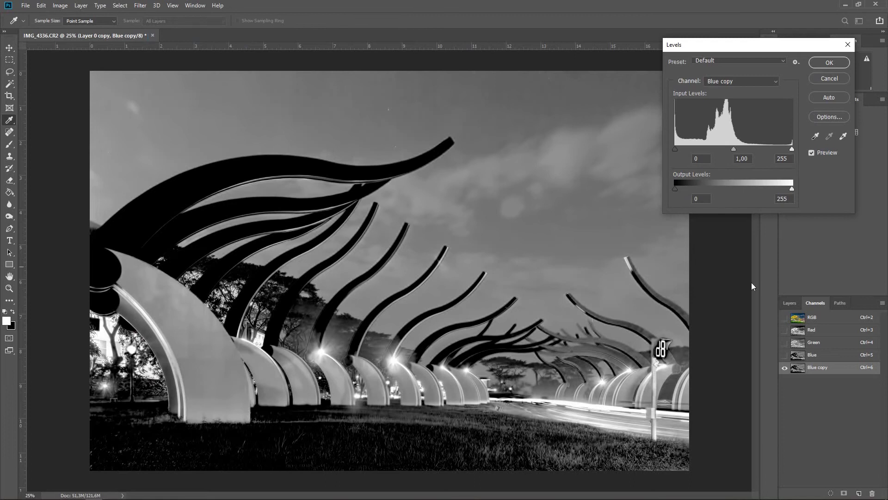
drag(737, 45, 652, 71)
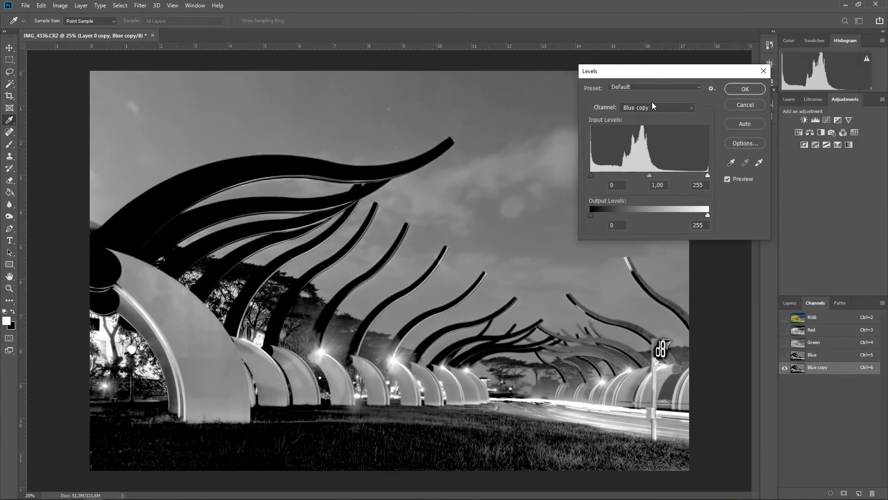
drag(591, 176, 609, 175)
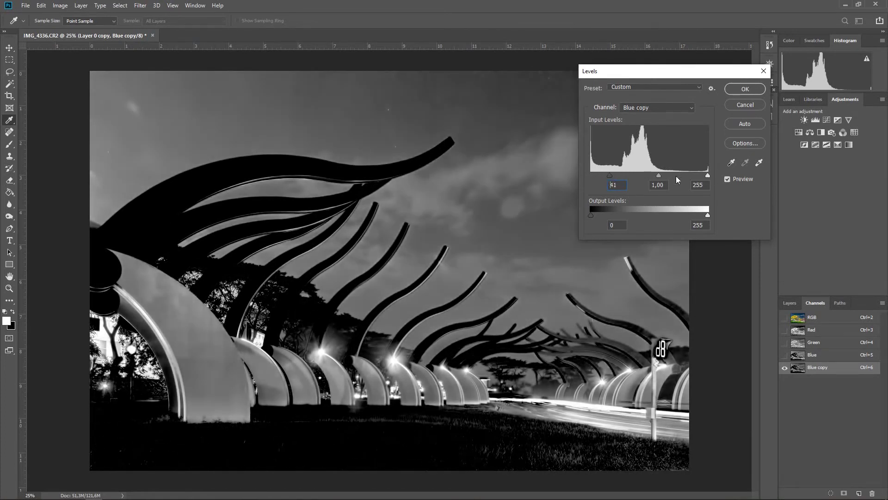
mouse_move(708, 176)
mouse_down()
mouse_move(627, 176)
mouse_move(625, 184)
mouse_move(616, 176)
mouse_up()
text(54)
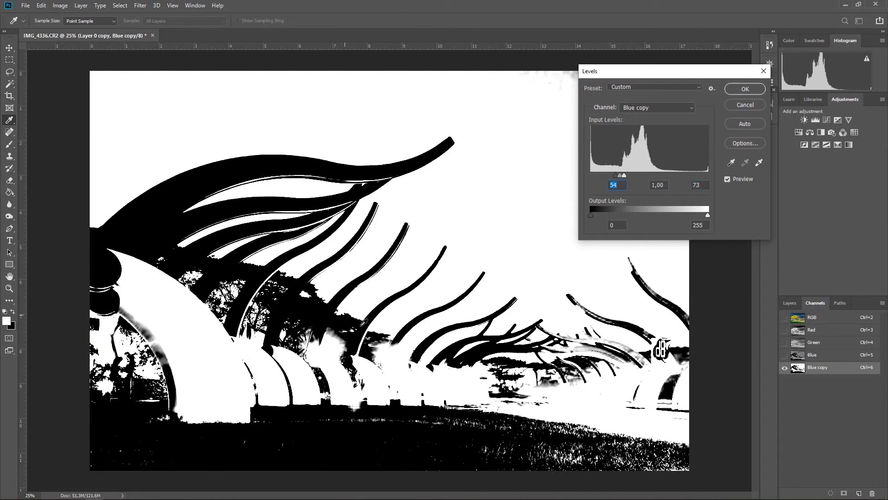
text(71)
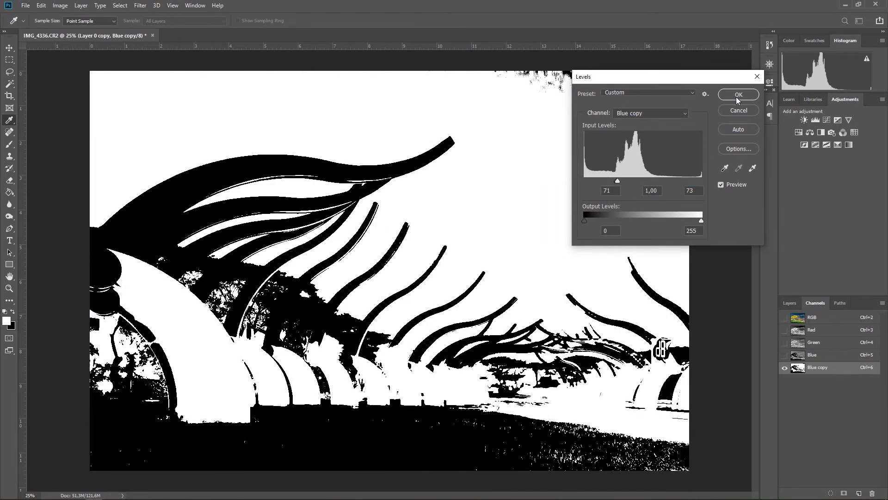
click(736, 96)
Load Blue copy as a selection, delete it, mask Layer 0 copy with it, and hide Layer 0.
key(v)
drag(818, 370, 831, 493)
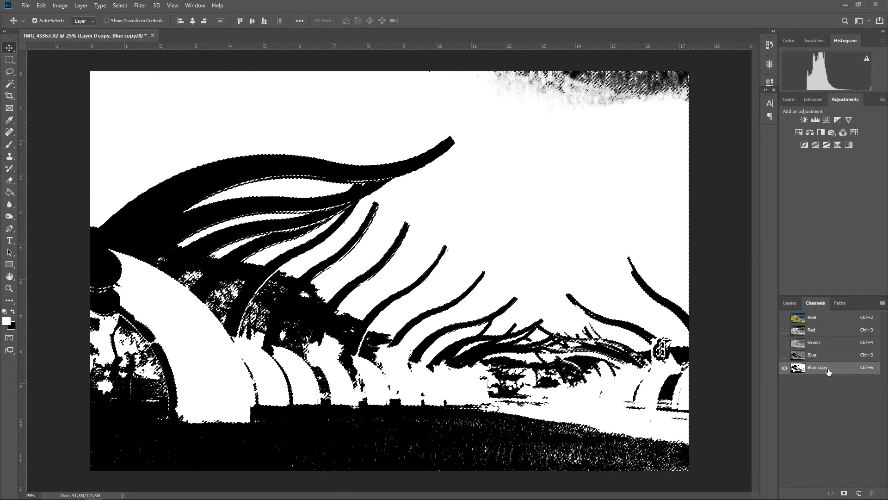
drag(828, 371, 872, 493)
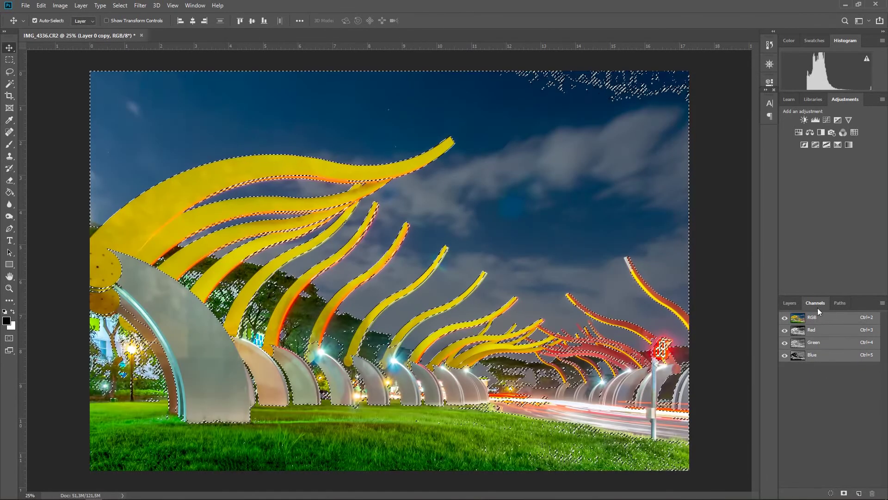
click(790, 303)
click(822, 493)
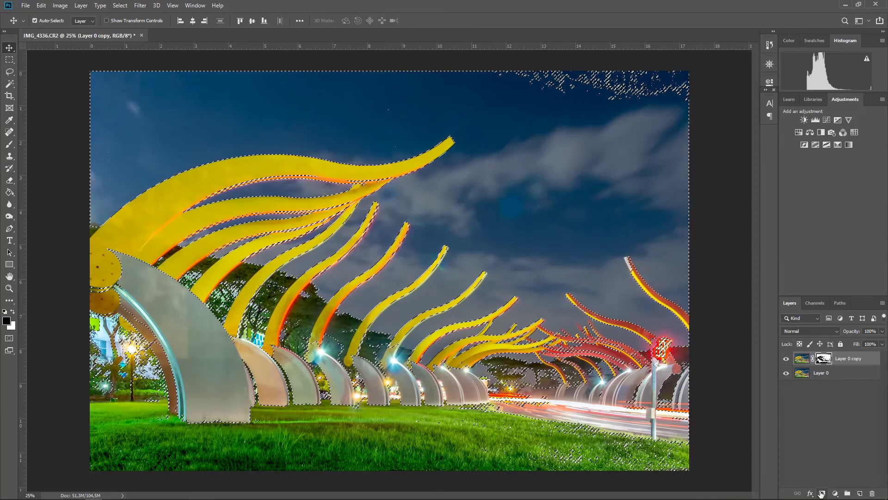
click(787, 373)
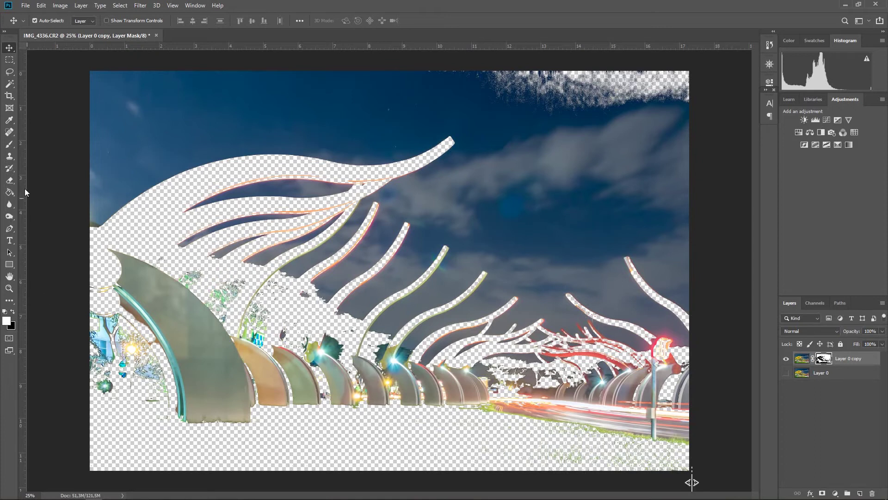
Set up the Brush with 65% hardness and black as the painting colour.
click(10, 144)
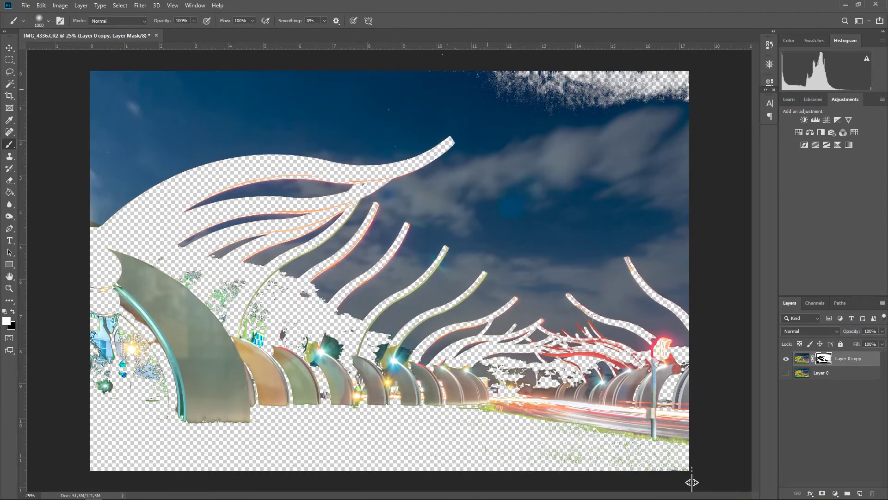
right_click(692, 481)
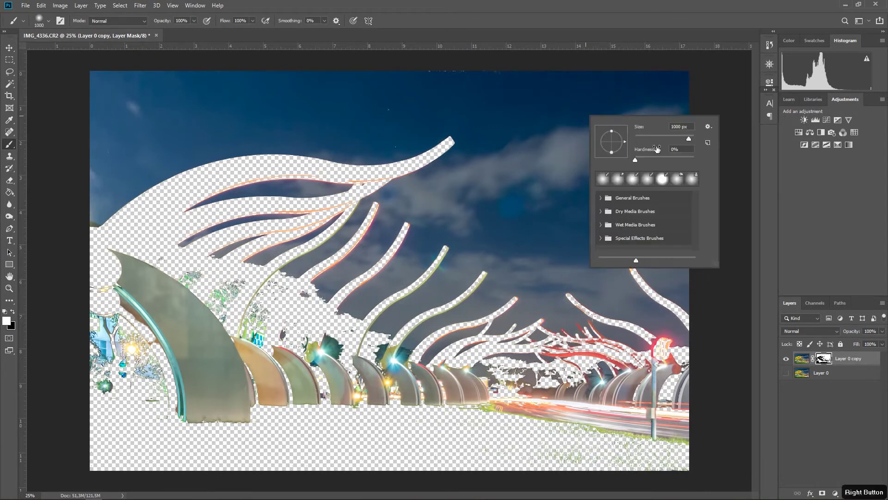
click(673, 157)
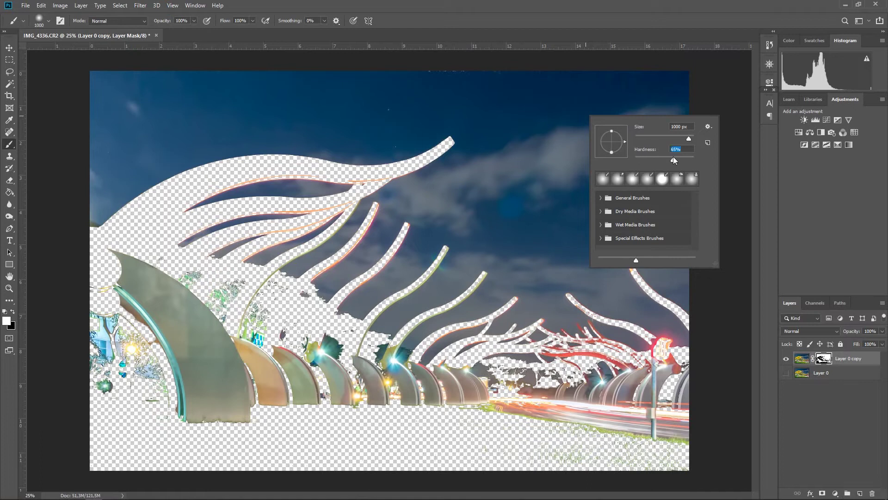
key(Return)
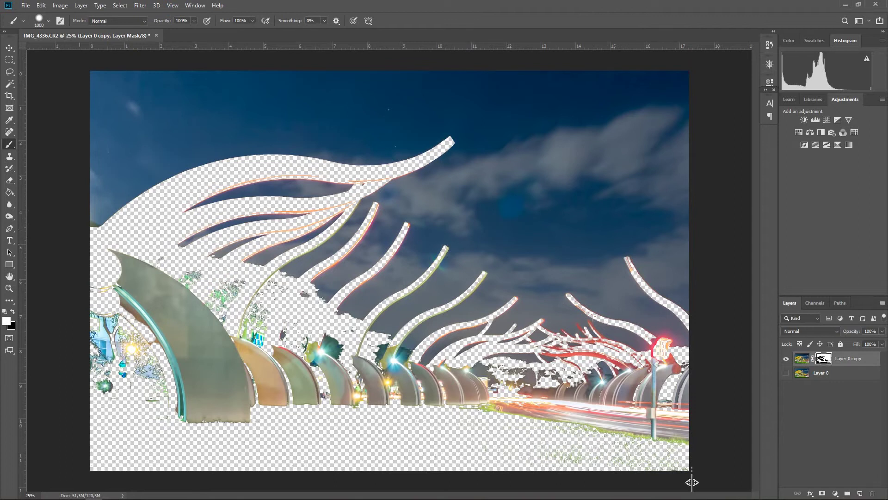
click(14, 312)
Paint out the arches, foliage and grass on Layer 0 copy's mask, then reshow Layer 0.
drag(137, 301, 242, 363)
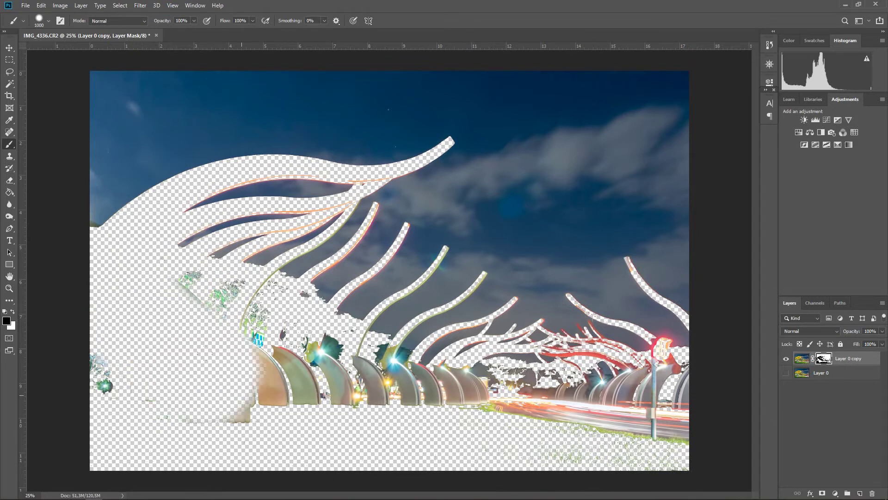
right_click(242, 364)
key(Return)
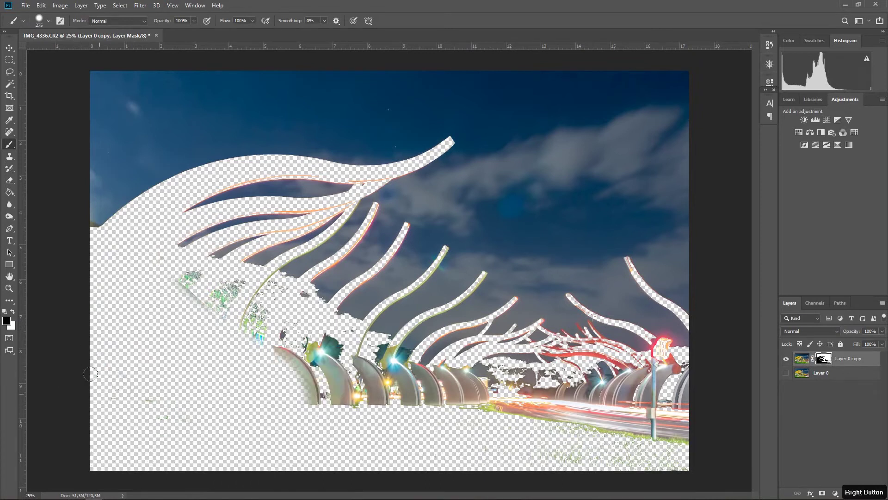
key(bracketright)
mouse_move(173, 320)
mouse_down()
mouse_move(334, 340)
mouse_move(413, 398)
mouse_move(651, 365)
mouse_move(675, 389)
mouse_move(324, 455)
mouse_up()
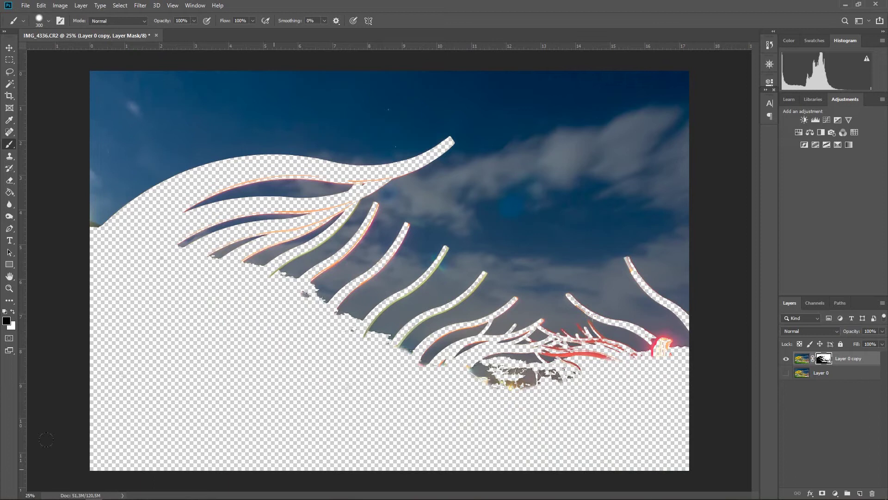
click(786, 373)
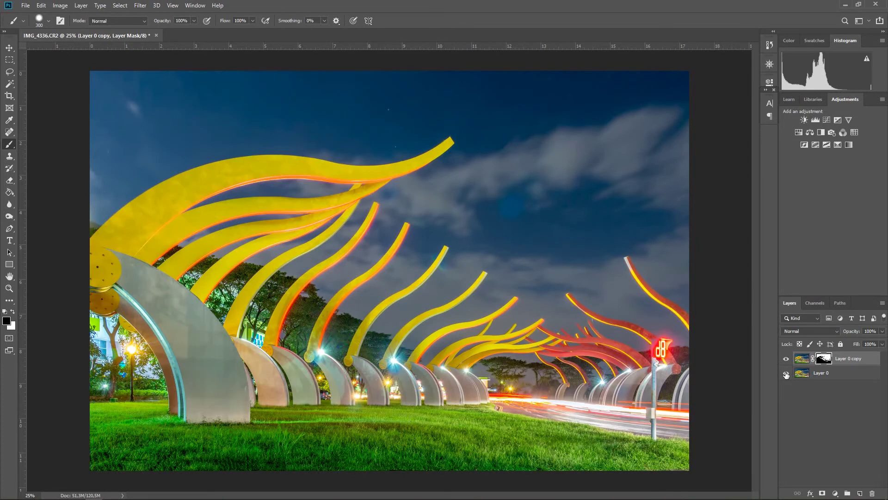
key(v)
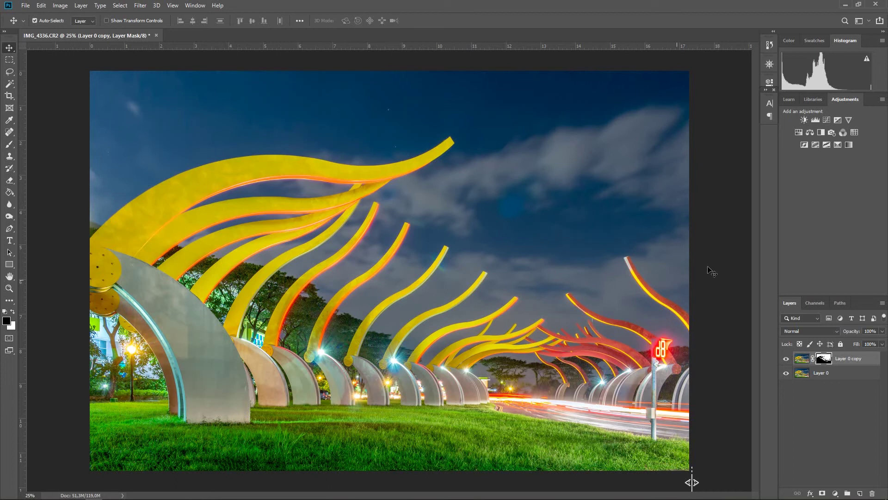
Lower Layer 0 copy's opacity to 70% and merge it down into Layer 0.
click(866, 378)
click(863, 357)
click(882, 331)
drag(882, 342, 848, 345)
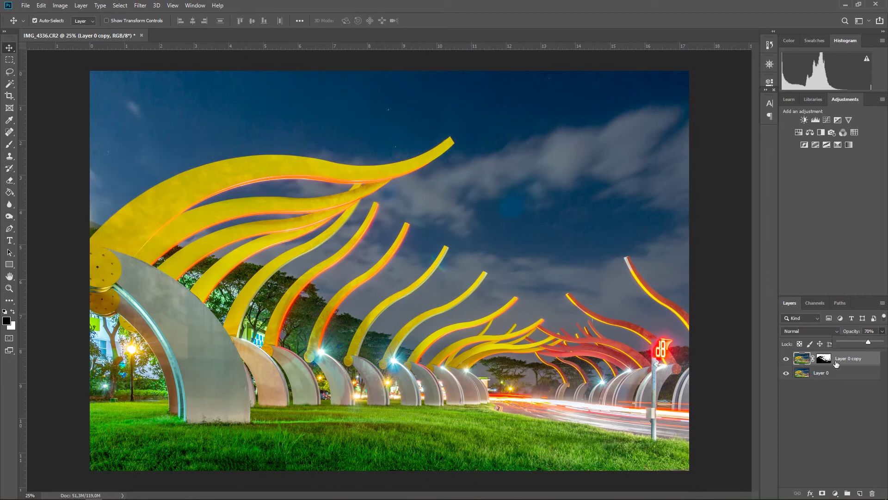
right_click(862, 362)
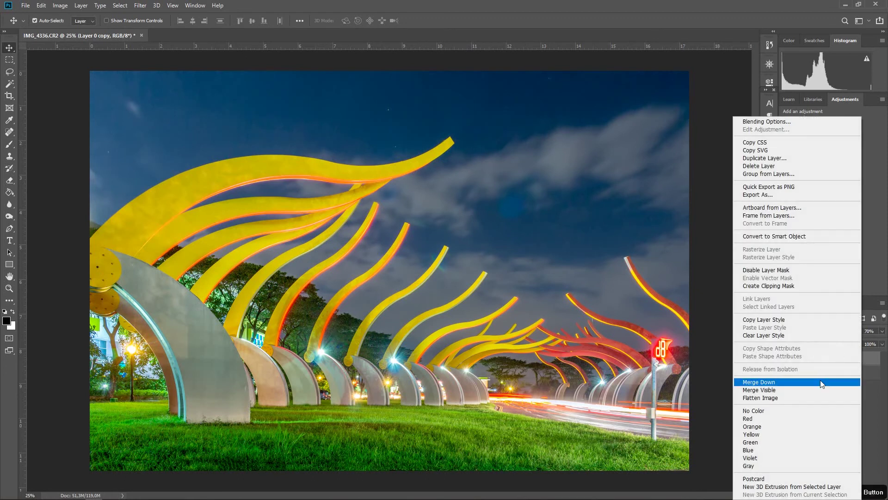
click(821, 382)
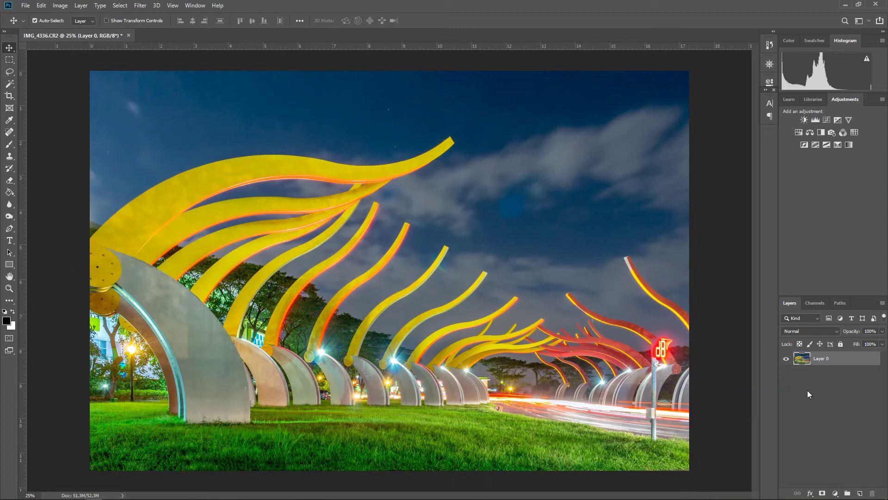
Add a new Layer 1 and fill it solid black with the Paint Bucket.
click(860, 494)
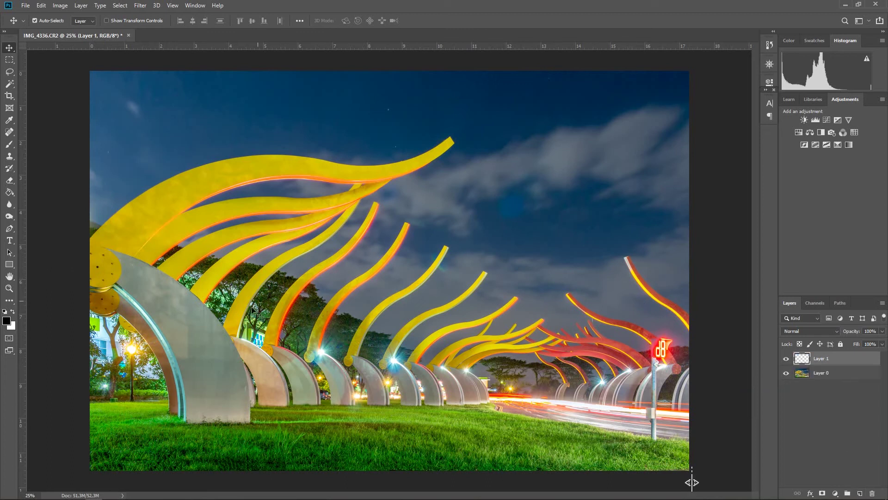
right_click(8, 196)
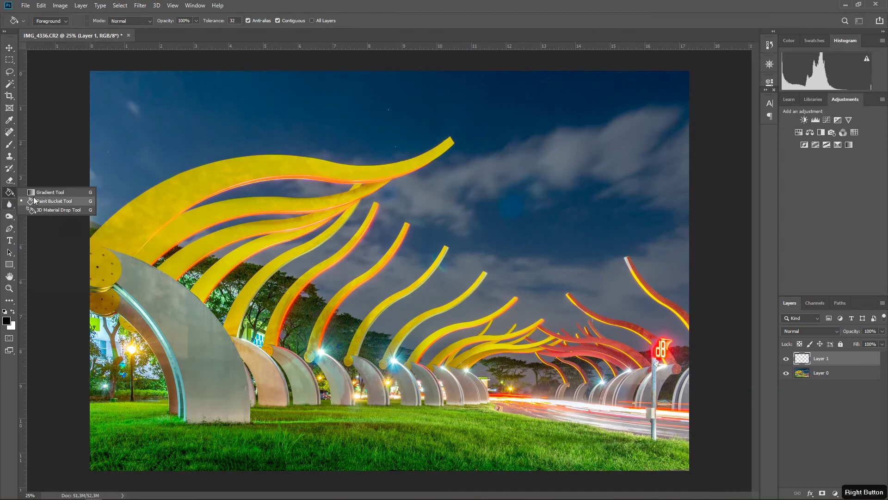
click(47, 201)
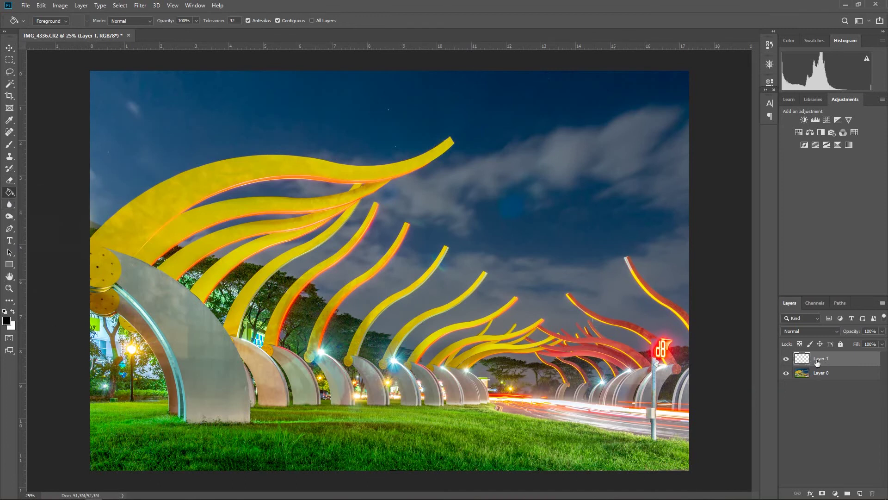
click(387, 273)
Erase the black from the photo's centre with a very large soft Eraser.
click(8, 182)
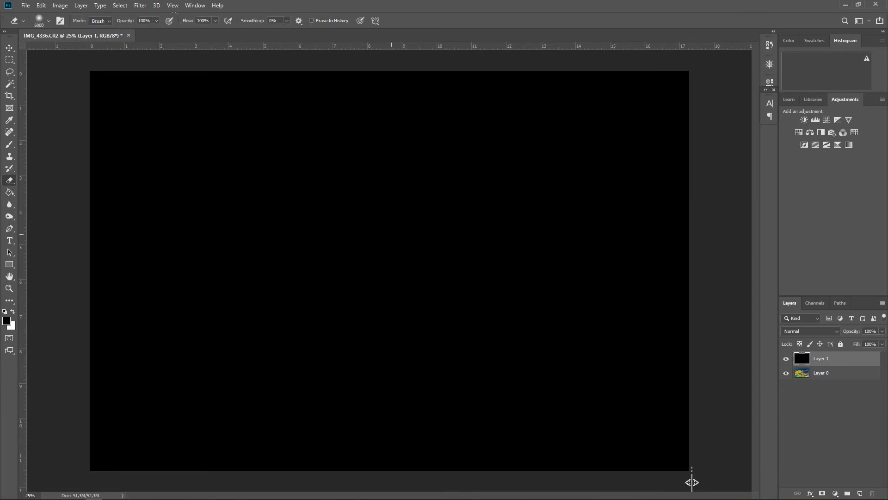
right_click(383, 261)
drag(501, 279, 500, 280)
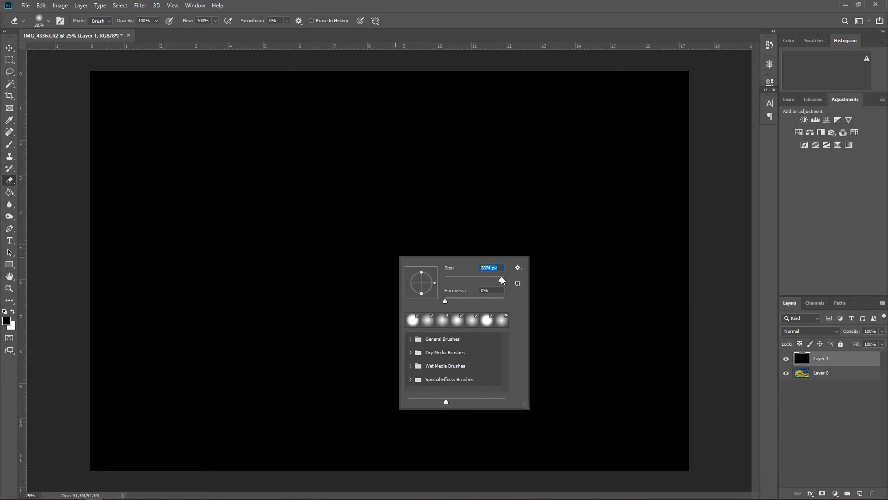
click(691, 482)
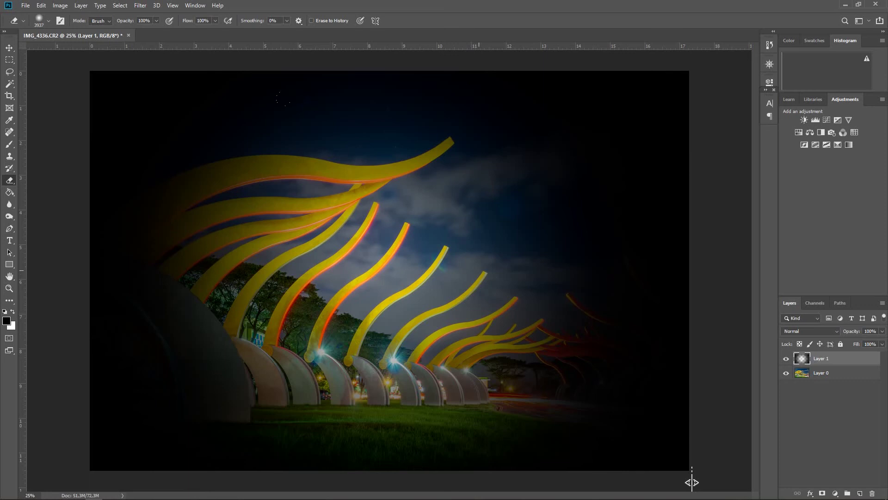
click(478, 270)
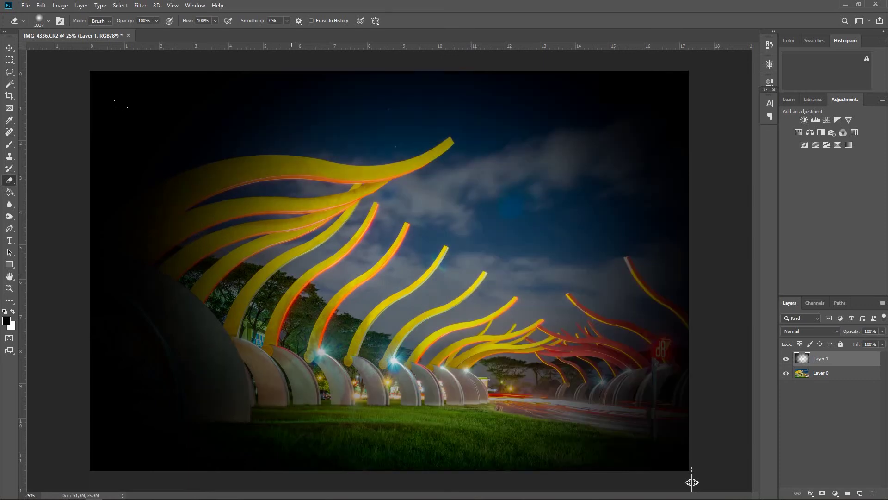
Set the vignette layer to 35% opacity and merge it down into Layer 0.
click(883, 331)
mouse_move(881, 343)
mouse_down()
mouse_move(846, 343)
mouse_move(858, 343)
mouse_up()
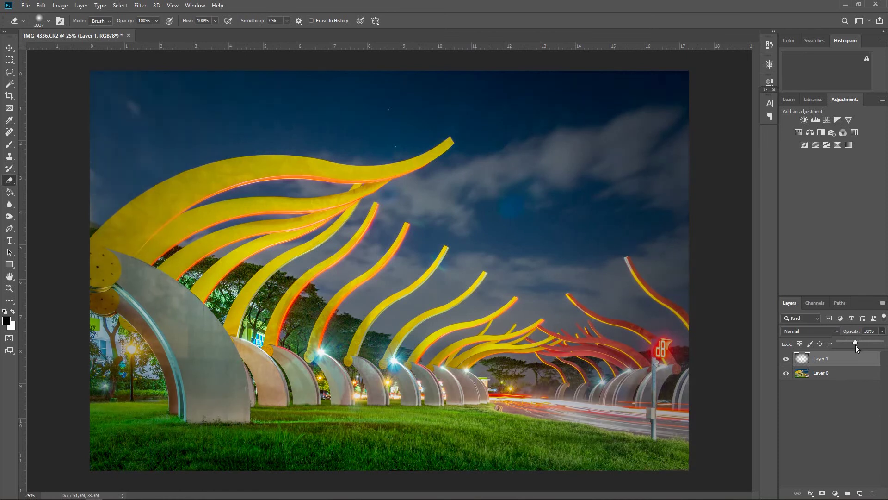
key(Return)
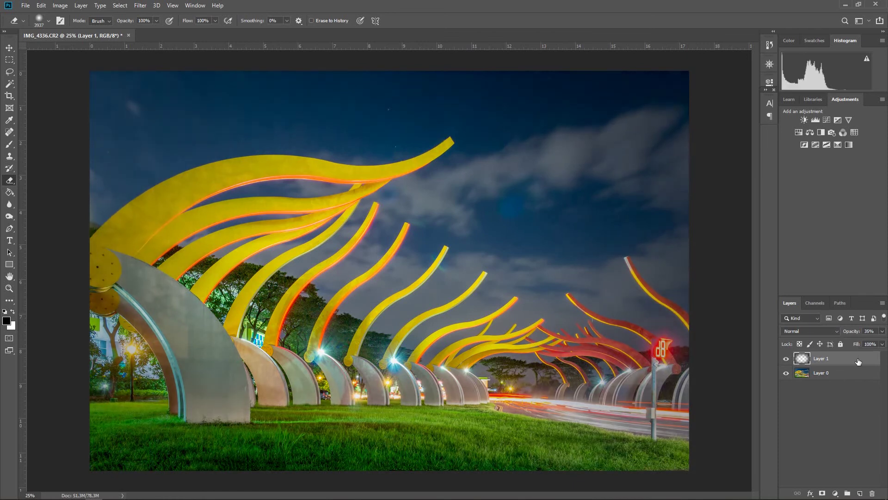
key(v)
right_click(862, 356)
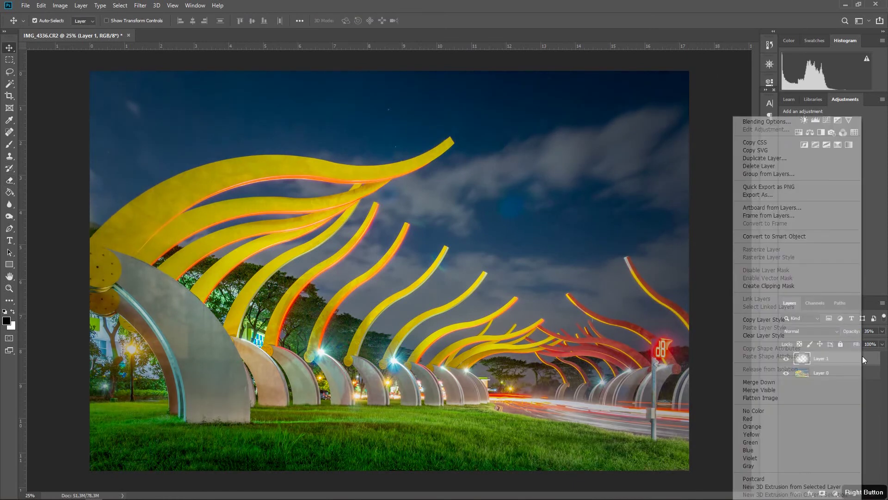
click(817, 379)
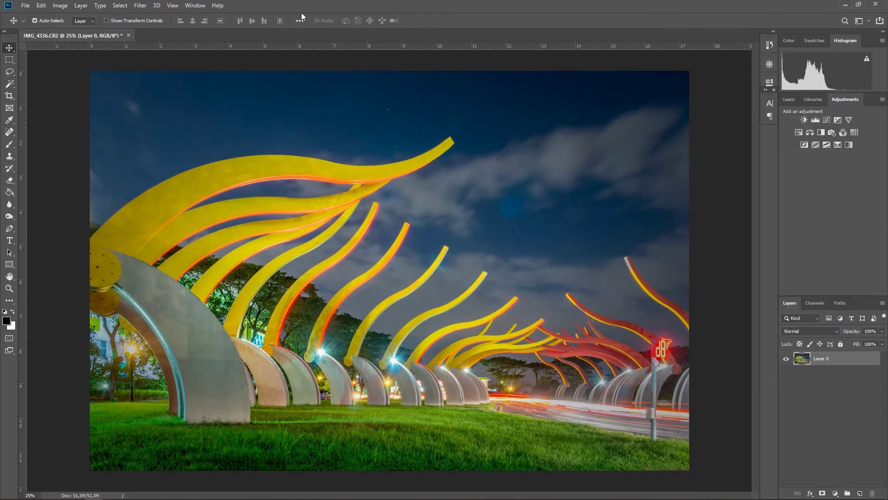
Apply Unsharp Mask with amount 200, radius 0,7, threshold 10, then minimize Photoshop.
click(141, 5)
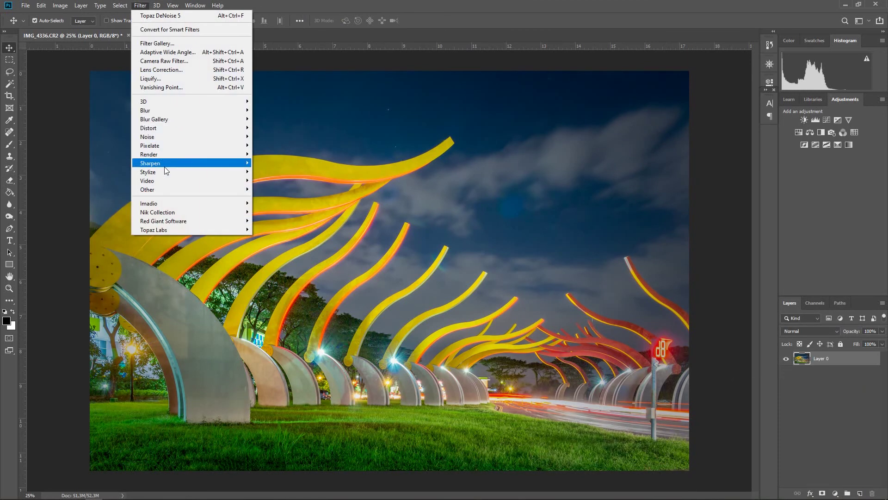
mouse_move(150, 163)
click(278, 206)
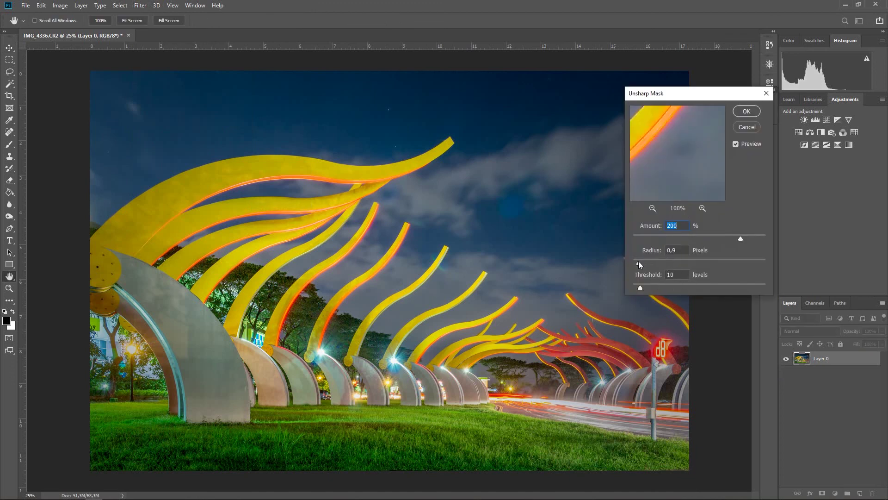
drag(639, 262, 637, 262)
click(746, 113)
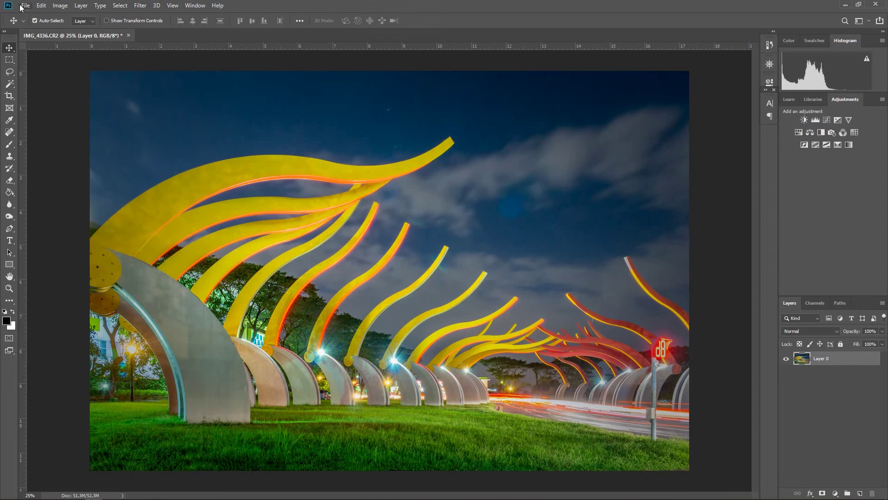
click(845, 5)
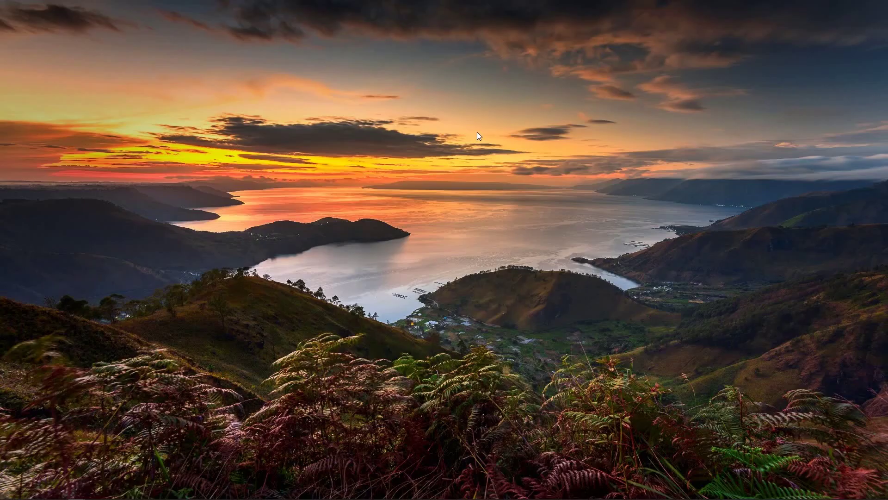